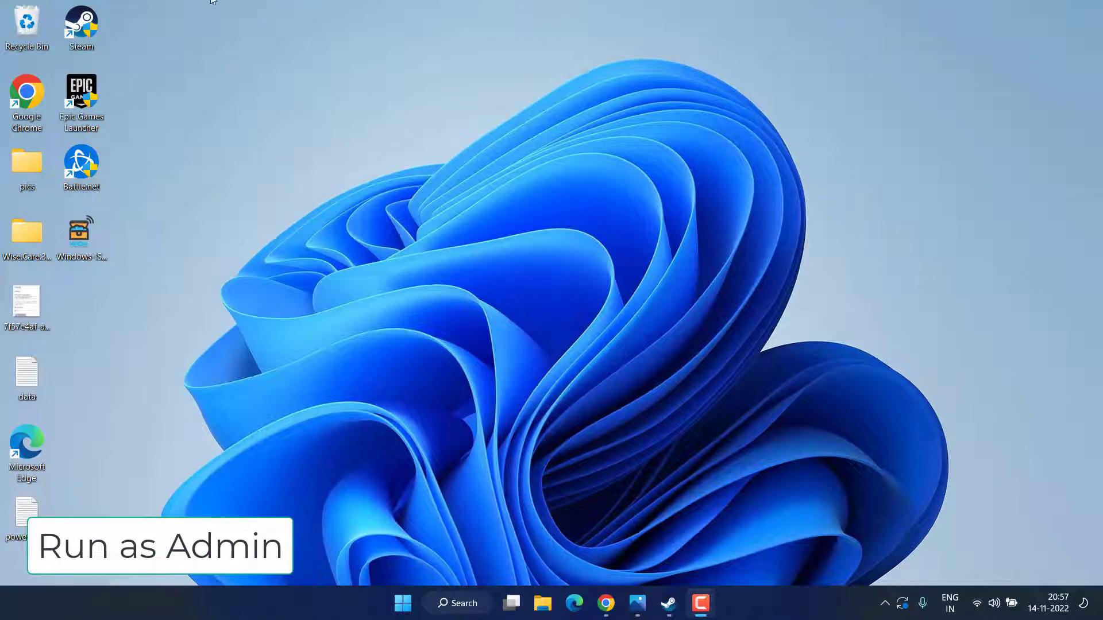
- Tick Run as administrator and Disable fullscreen optimizations in the Steam shortcut's Compatibility properties, and save
right_click(97, 29)
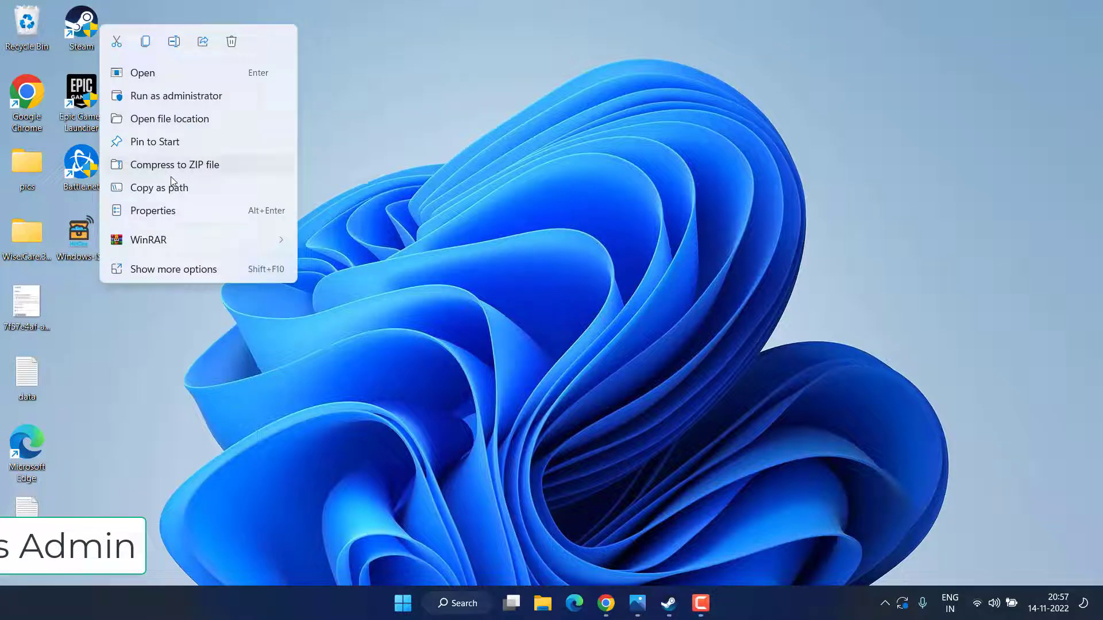
click(195, 211)
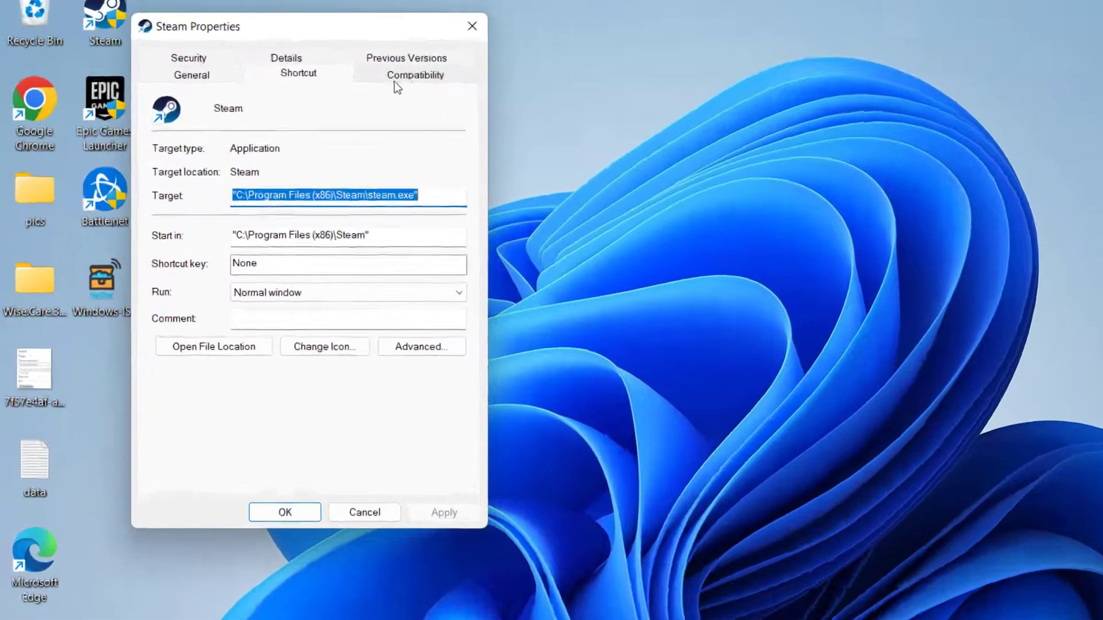
click(314, 81)
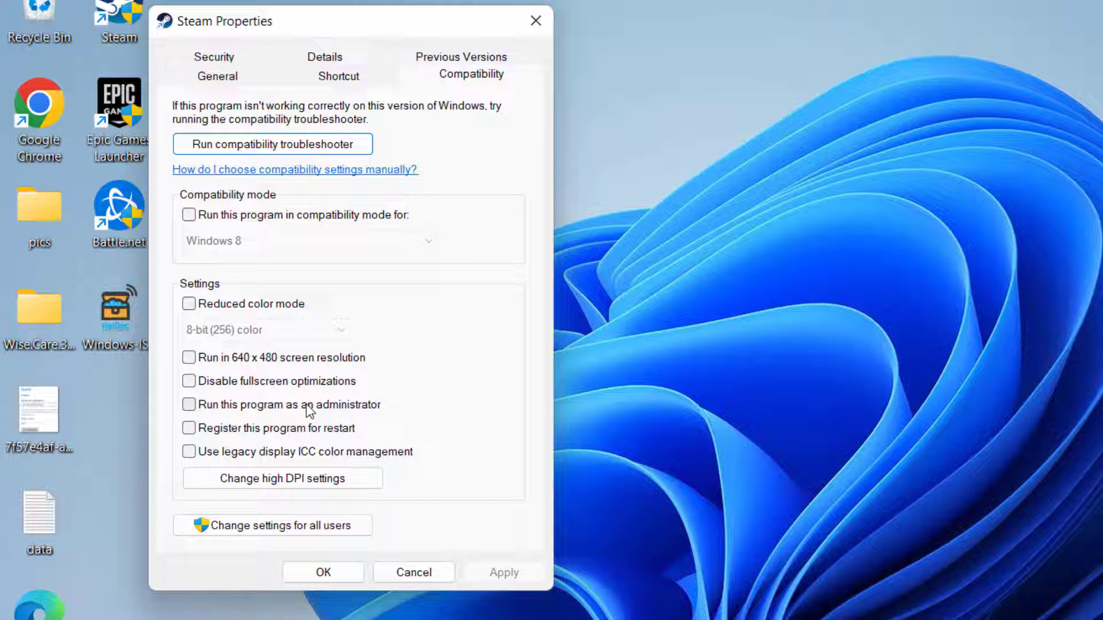
click(253, 409)
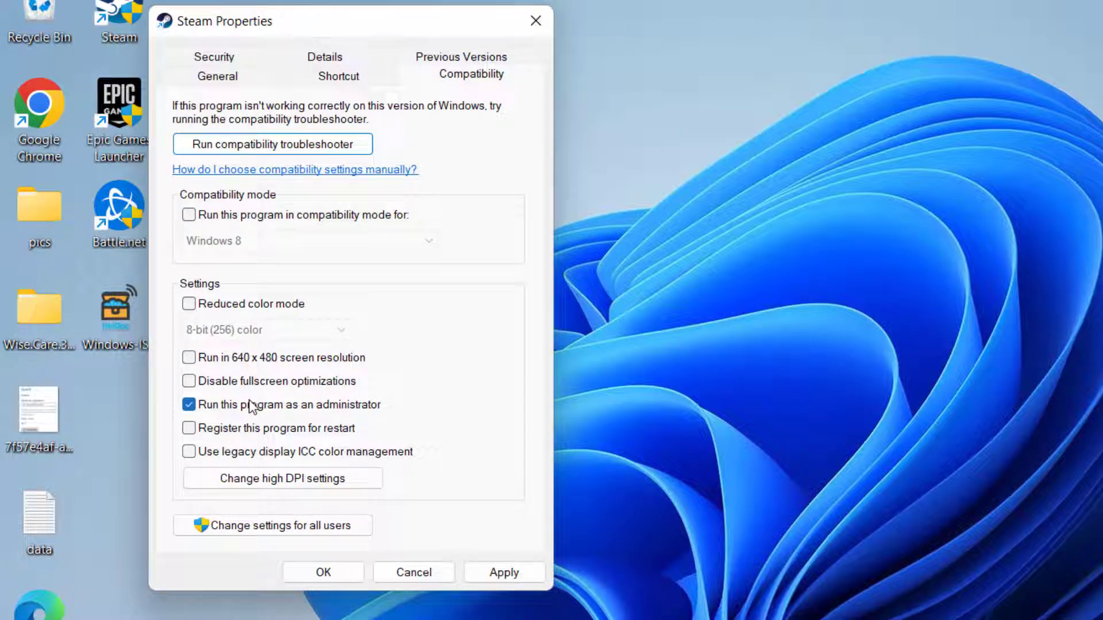
click(263, 387)
click(503, 573)
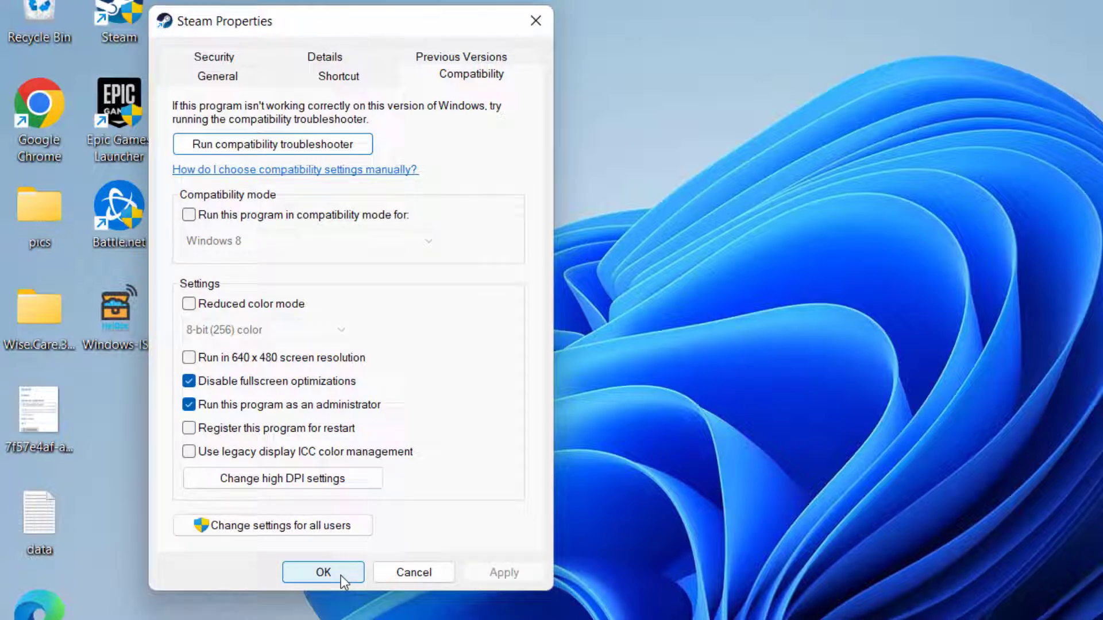
click(340, 574)
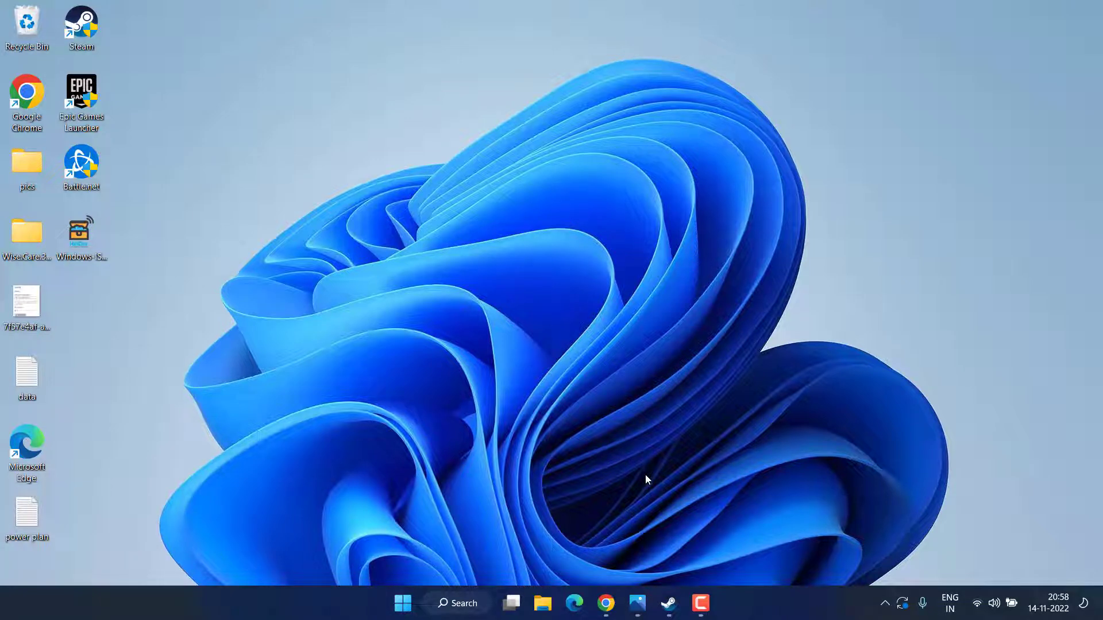
- Open the Resident Evil Village folder with Browse in the game's Local Files properties
click(668, 603)
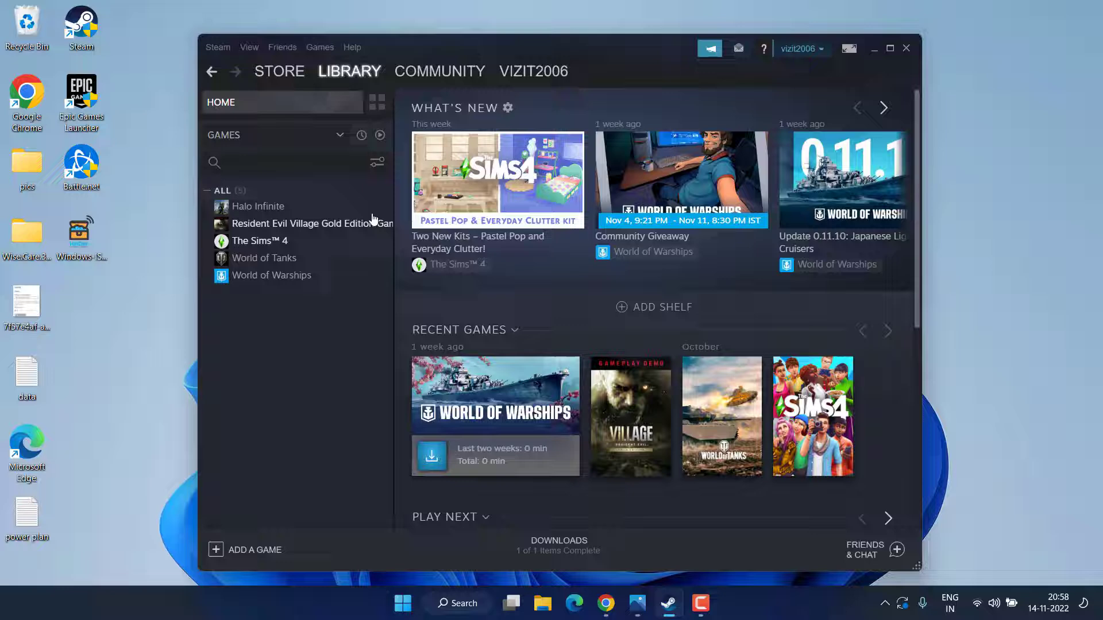
right_click(276, 225)
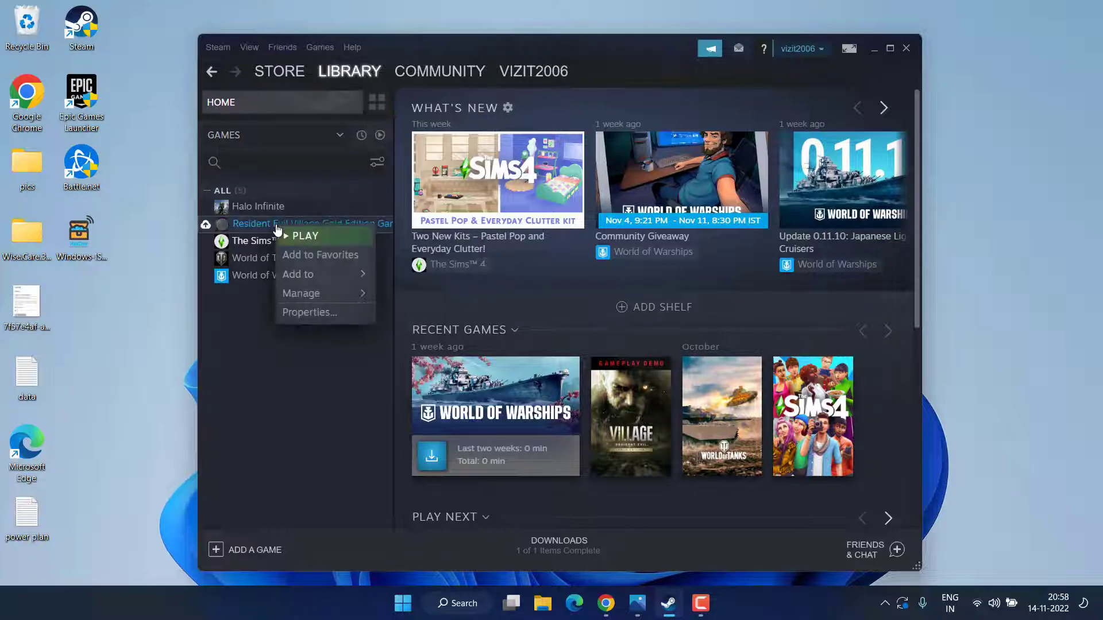
click(313, 314)
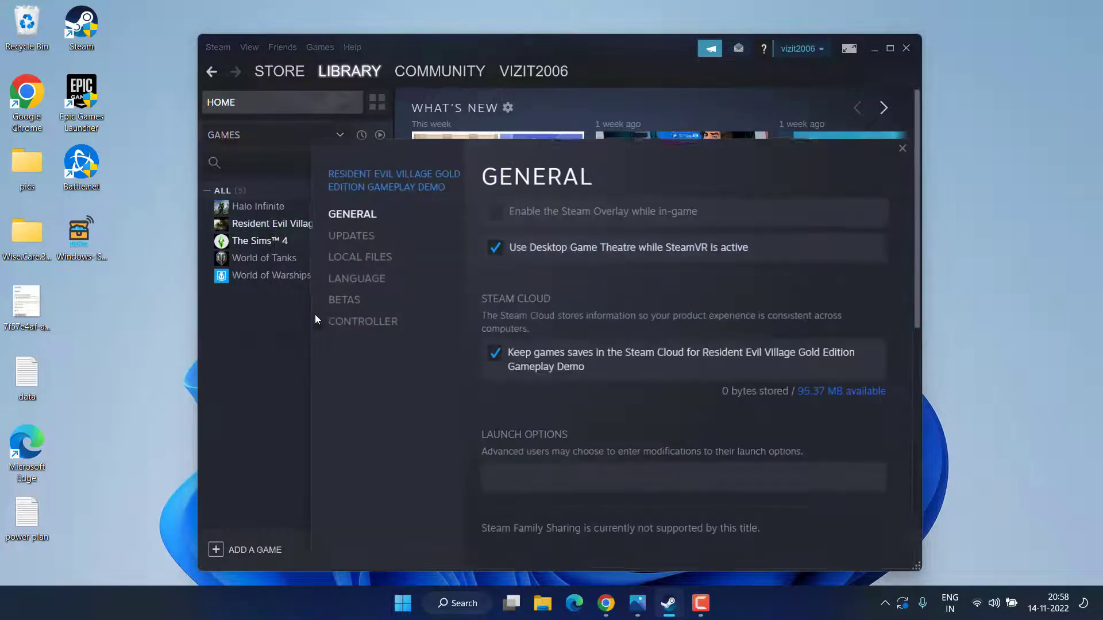
click(363, 259)
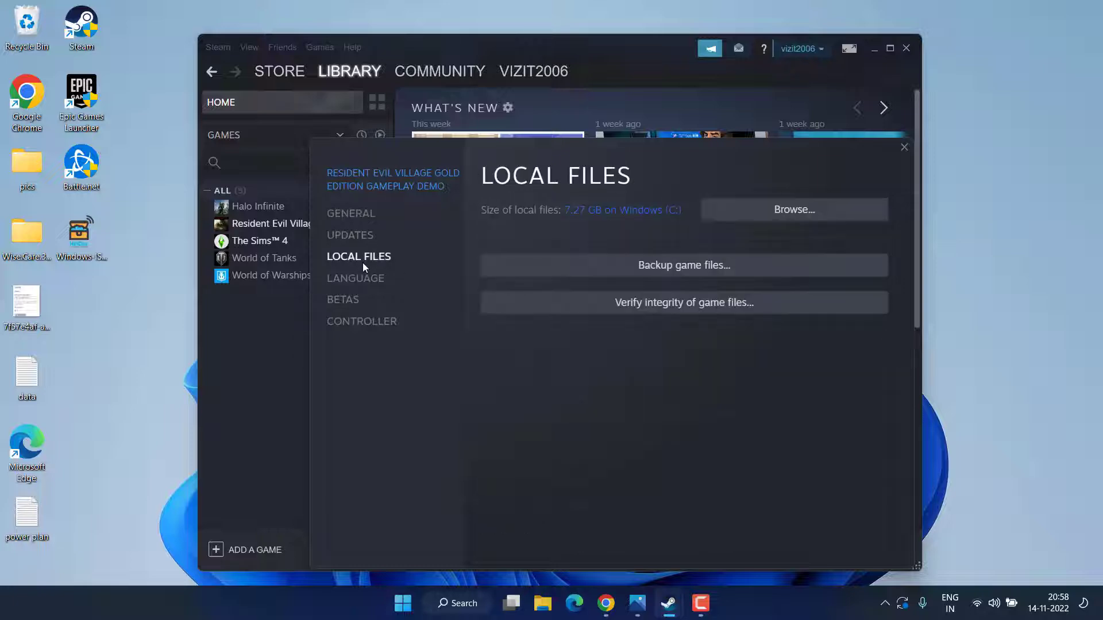
click(792, 211)
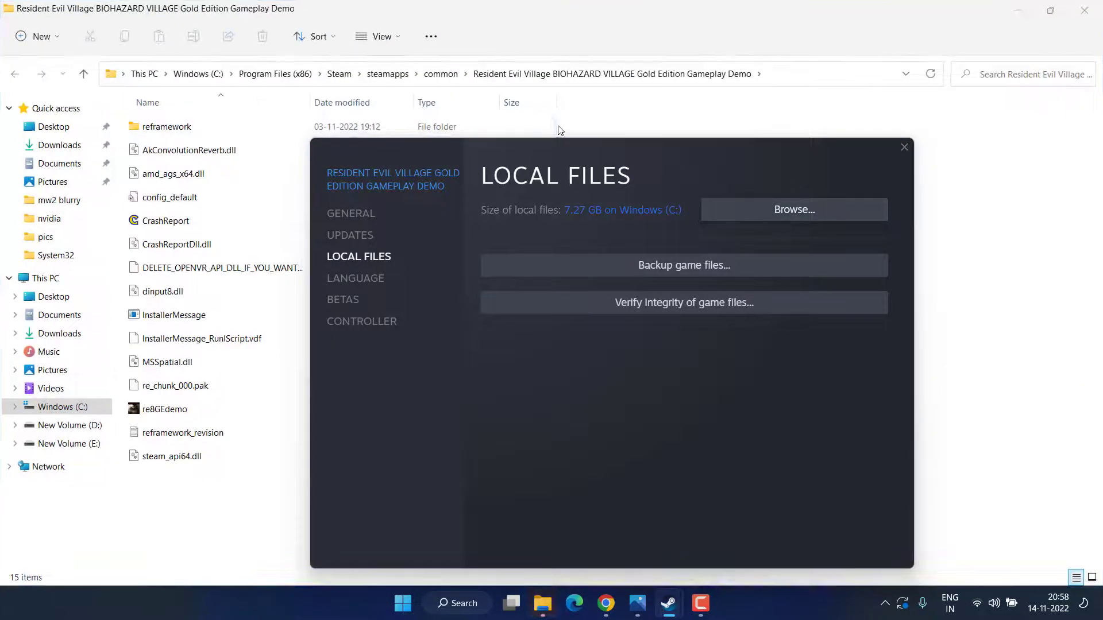
- Set re8GEdemo's Compatibility options to run this program as an administrator, and save
click(645, 17)
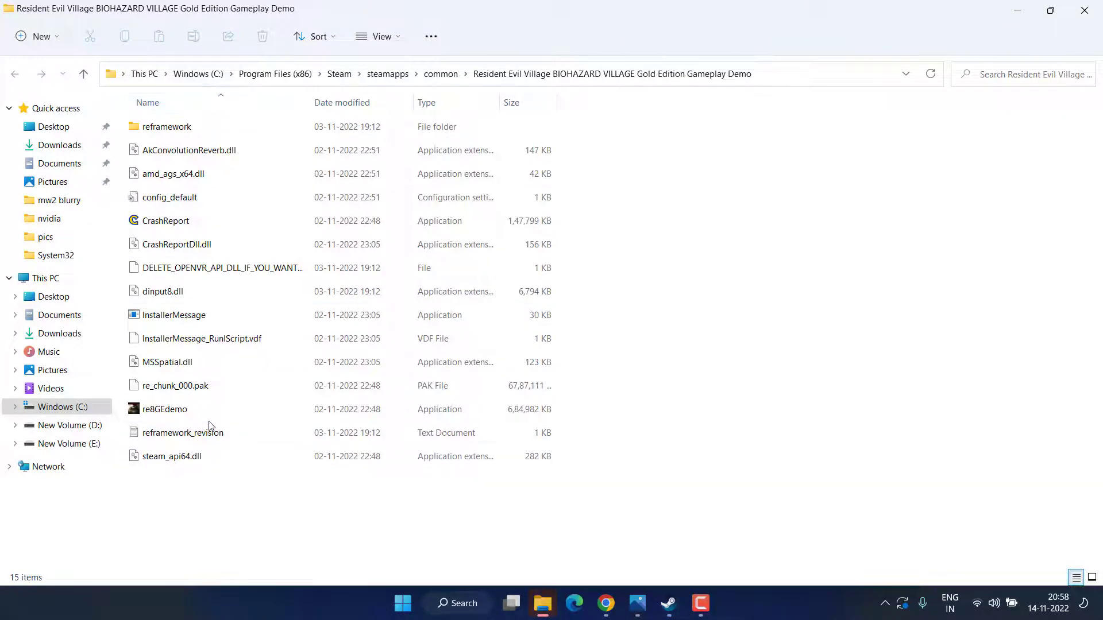
right_click(175, 413)
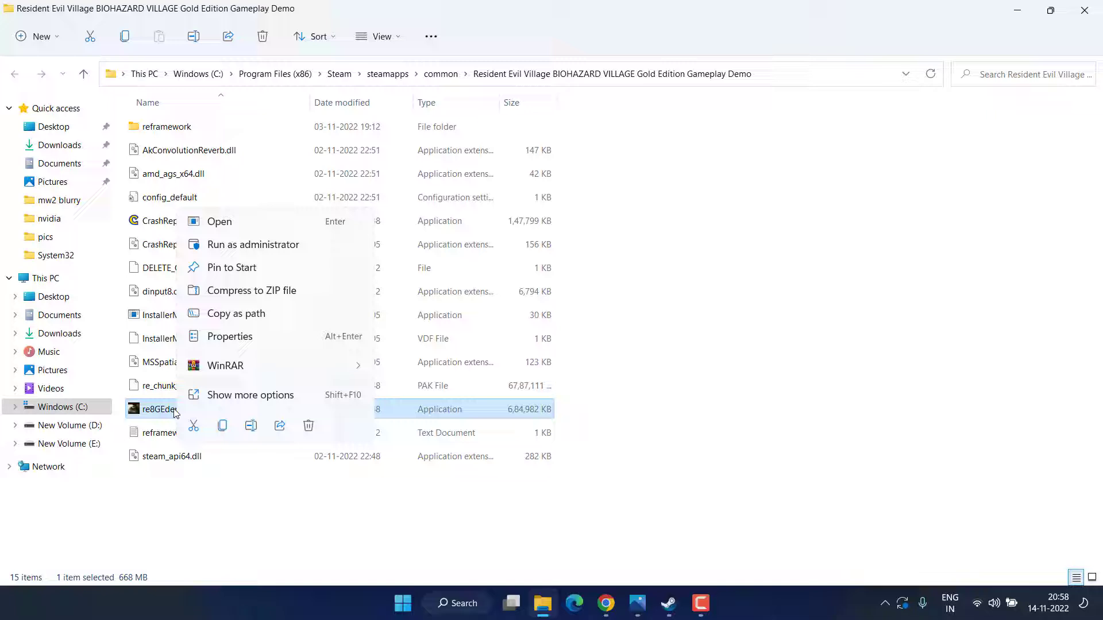
click(283, 339)
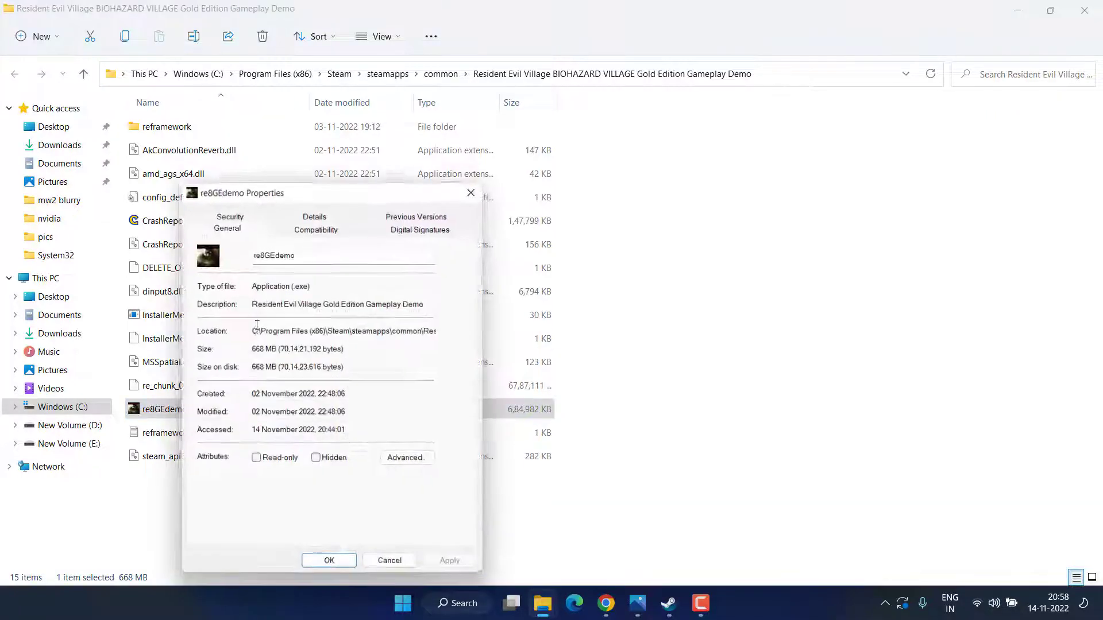
click(332, 228)
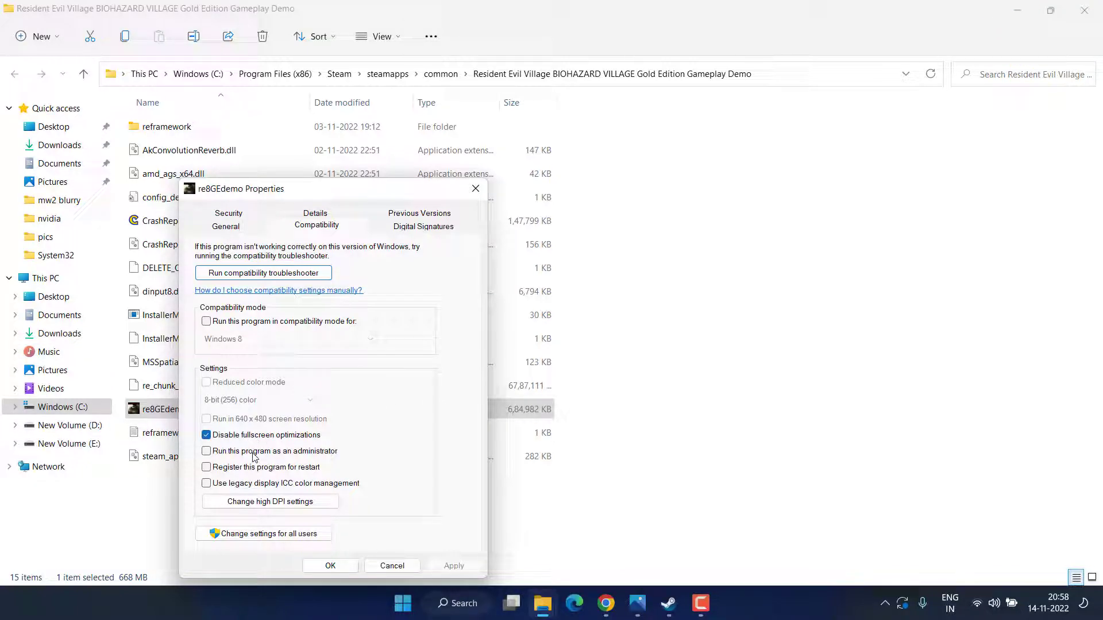
click(255, 456)
click(454, 568)
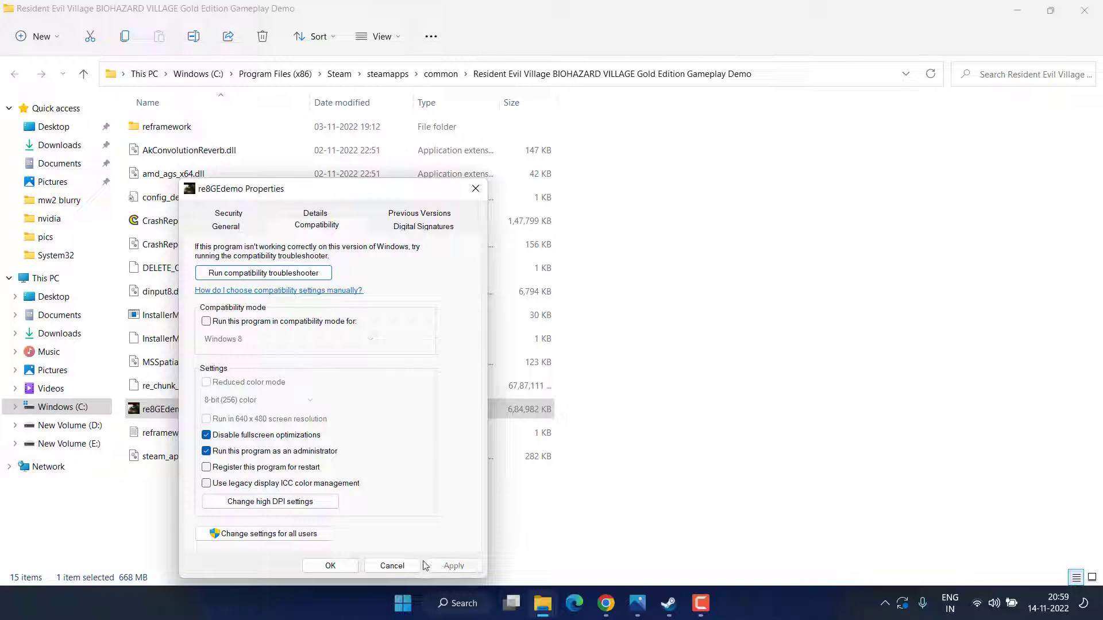
click(325, 567)
- Close the game's Steam properties and minimize Steam
key(alt+Tab)
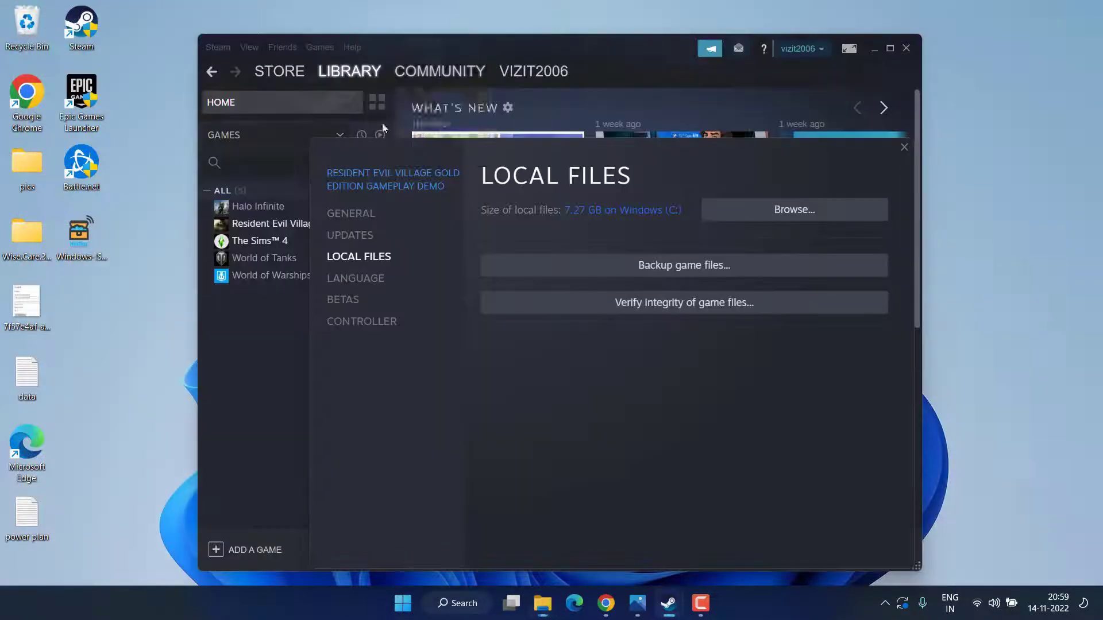
click(904, 147)
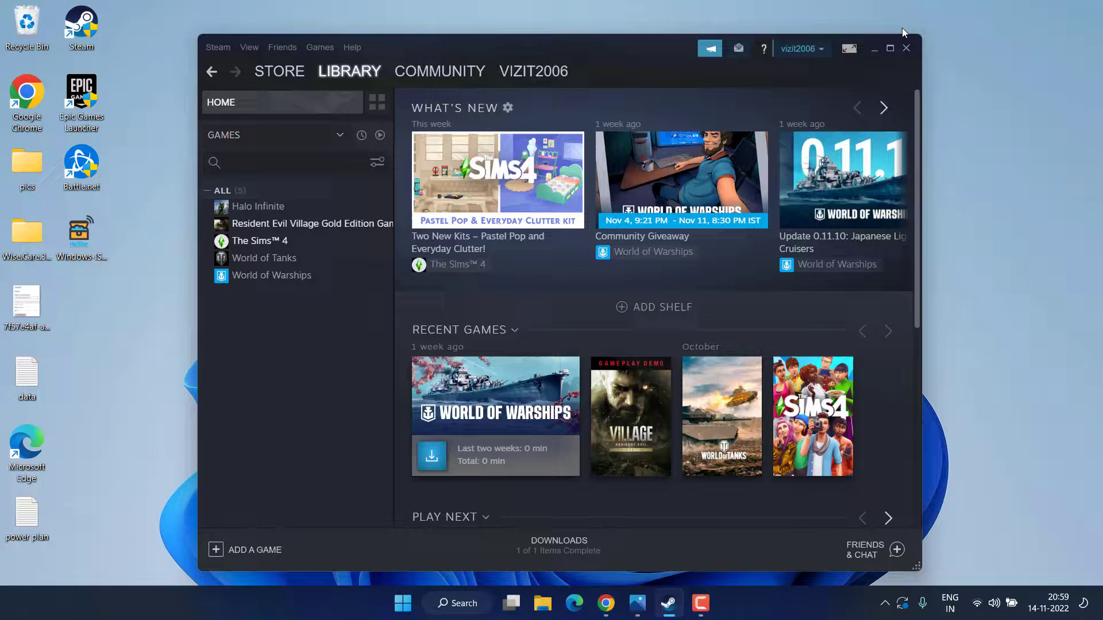
click(872, 50)
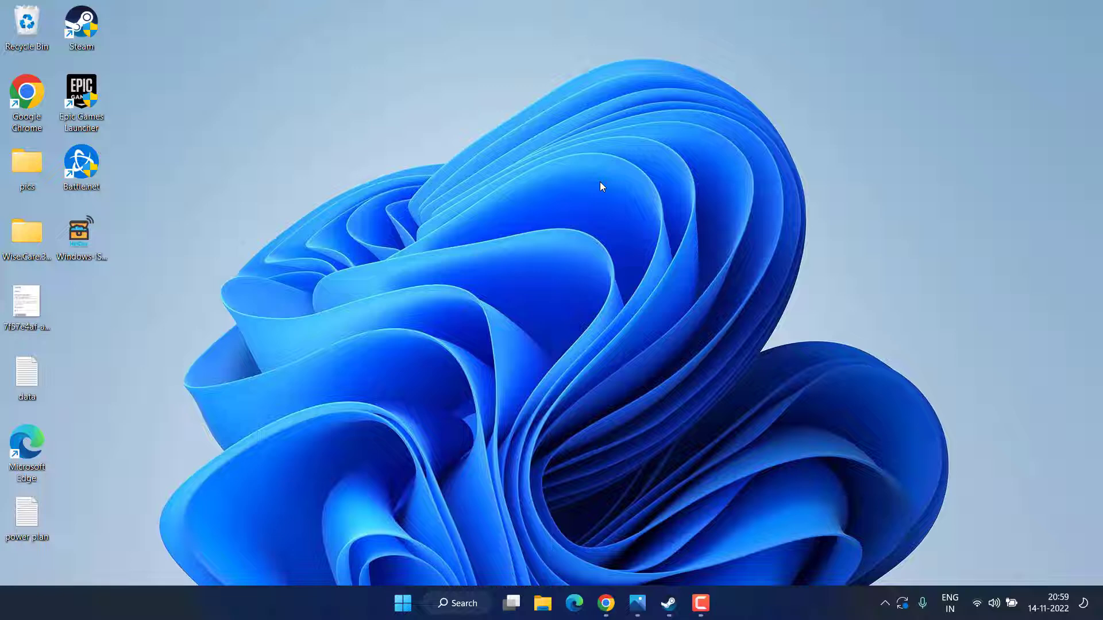
- Go to System > Display > Graphics in Windows Settings
key(super+i)
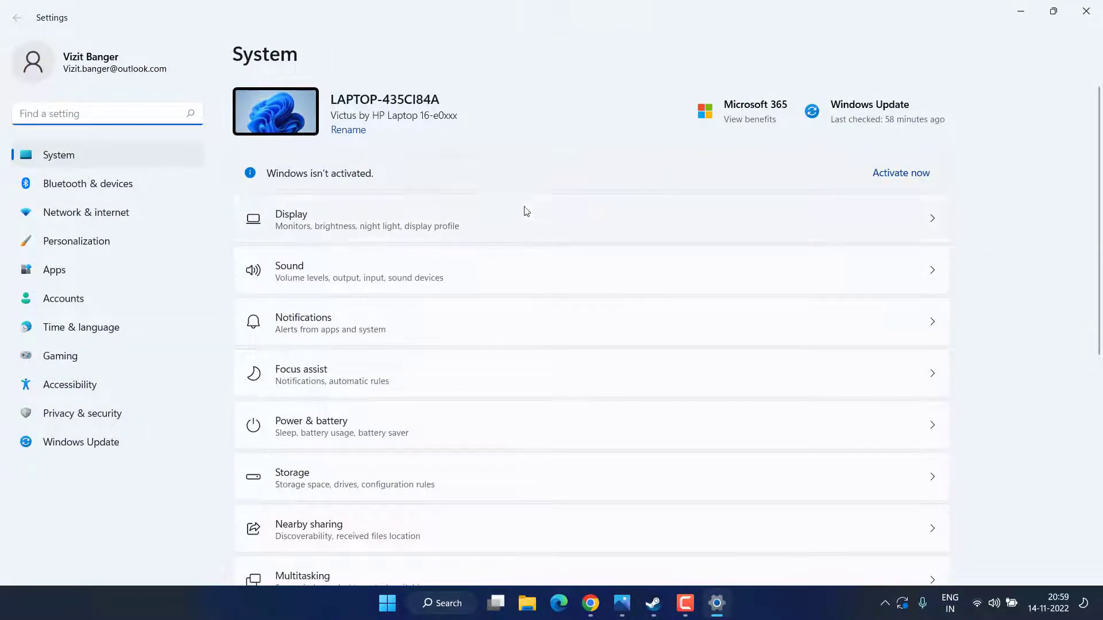
click(398, 231)
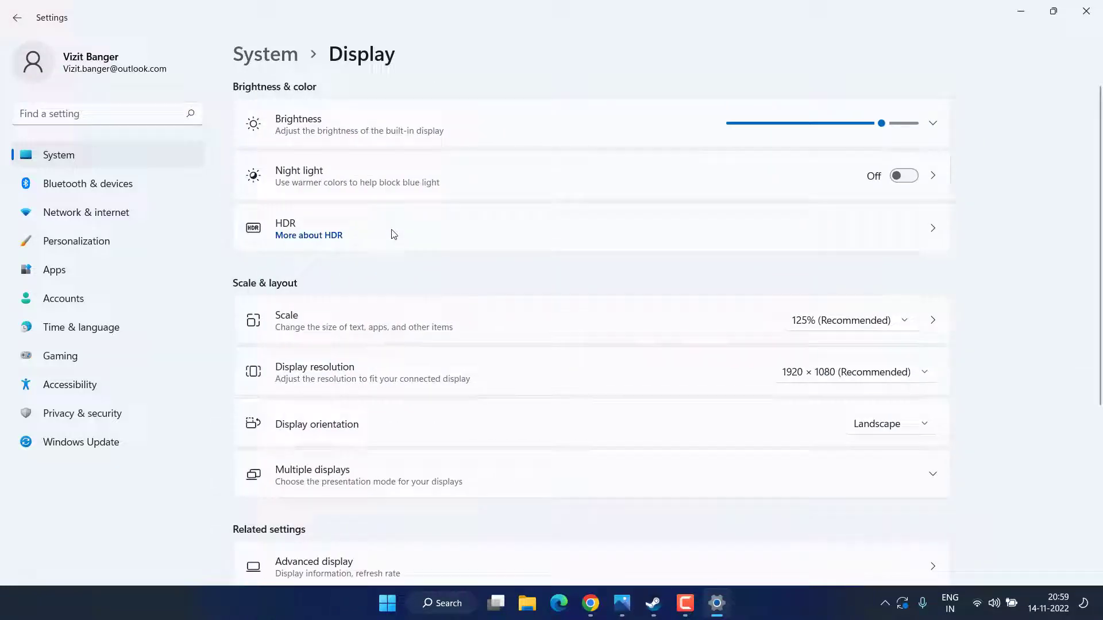
scroll(402, 275, down, 5)
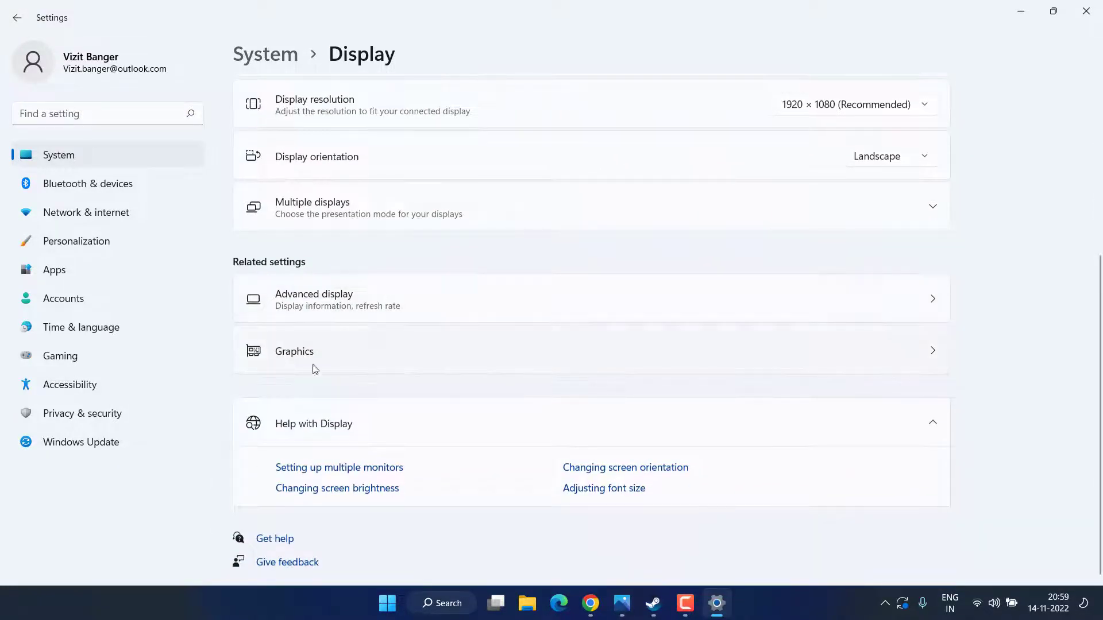
click(347, 358)
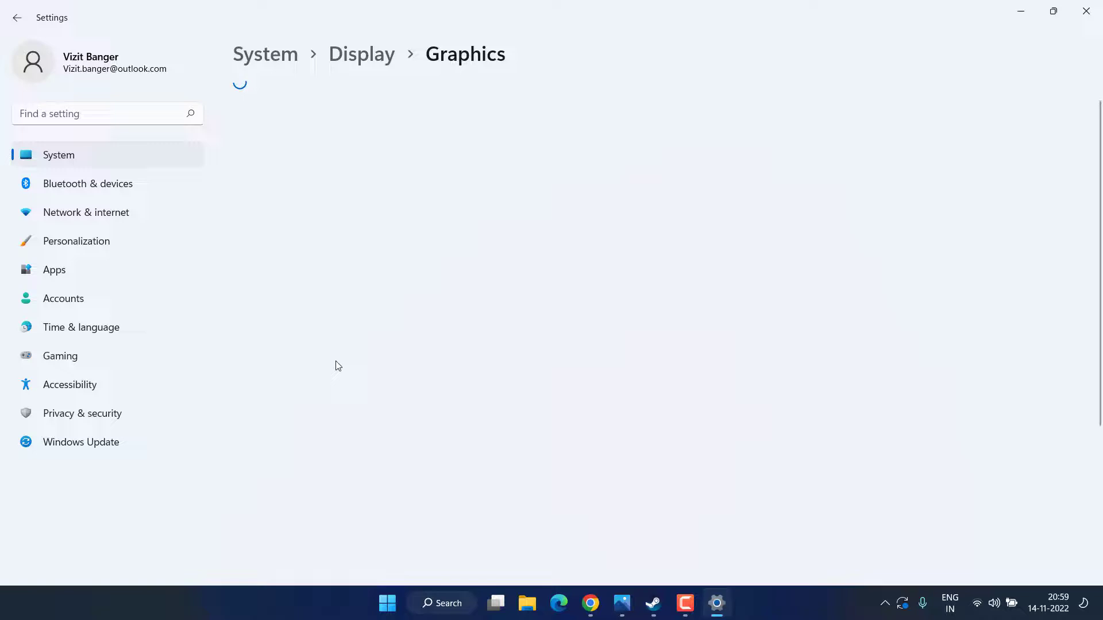
- Check CamtasiaStudio.exe's High performance graphics preference, then cancel without changing it
scroll(297, 403, down, 2)
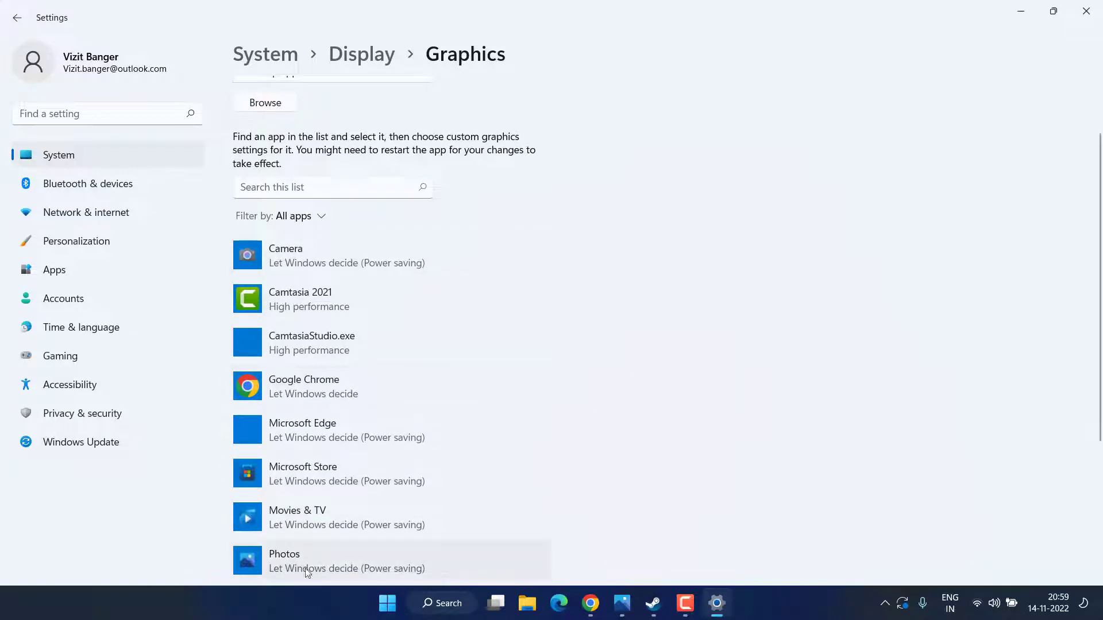
scroll(447, 390, down, 2)
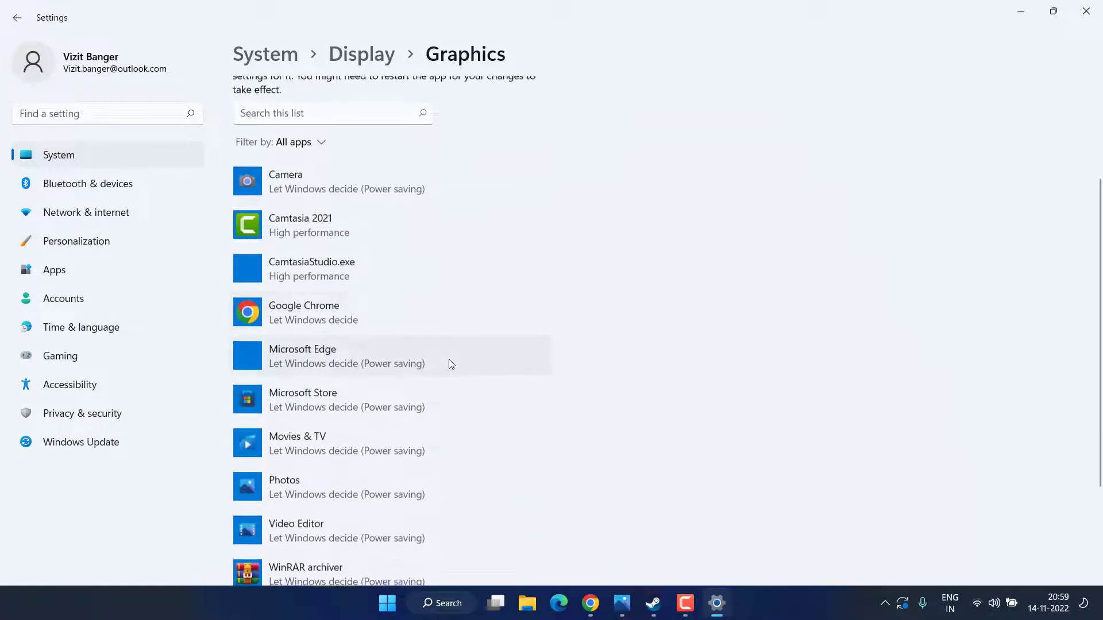
click(313, 279)
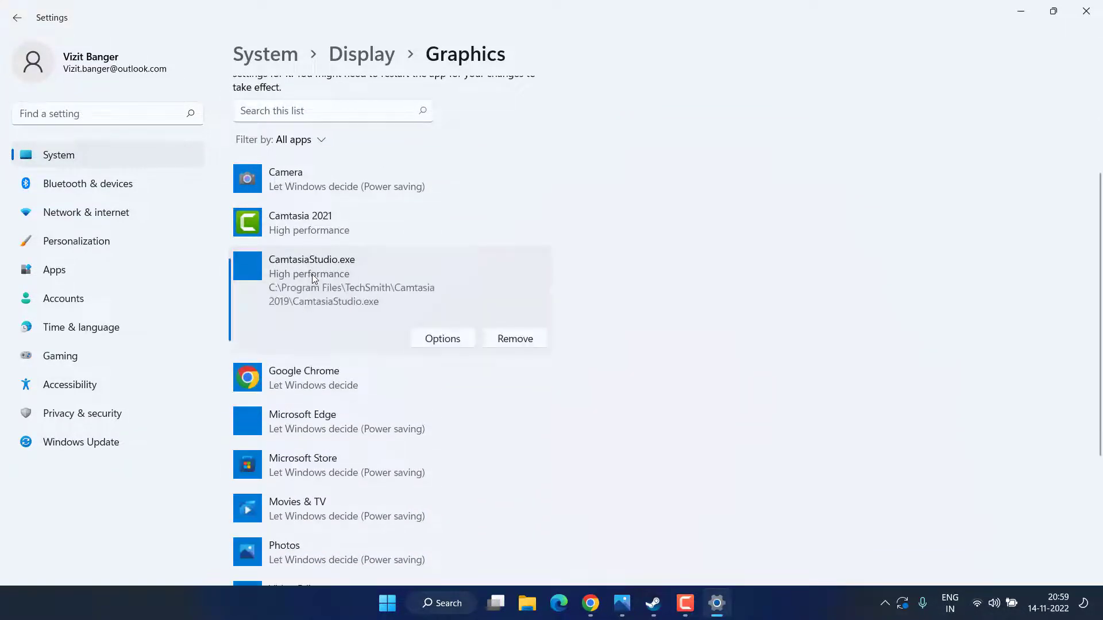
click(441, 340)
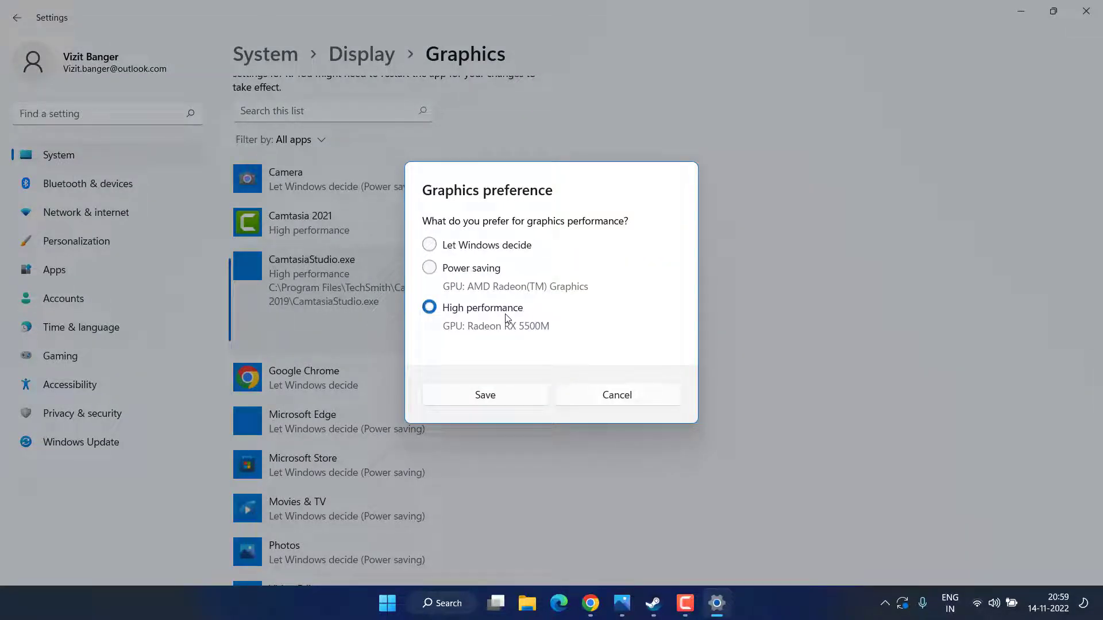
click(610, 397)
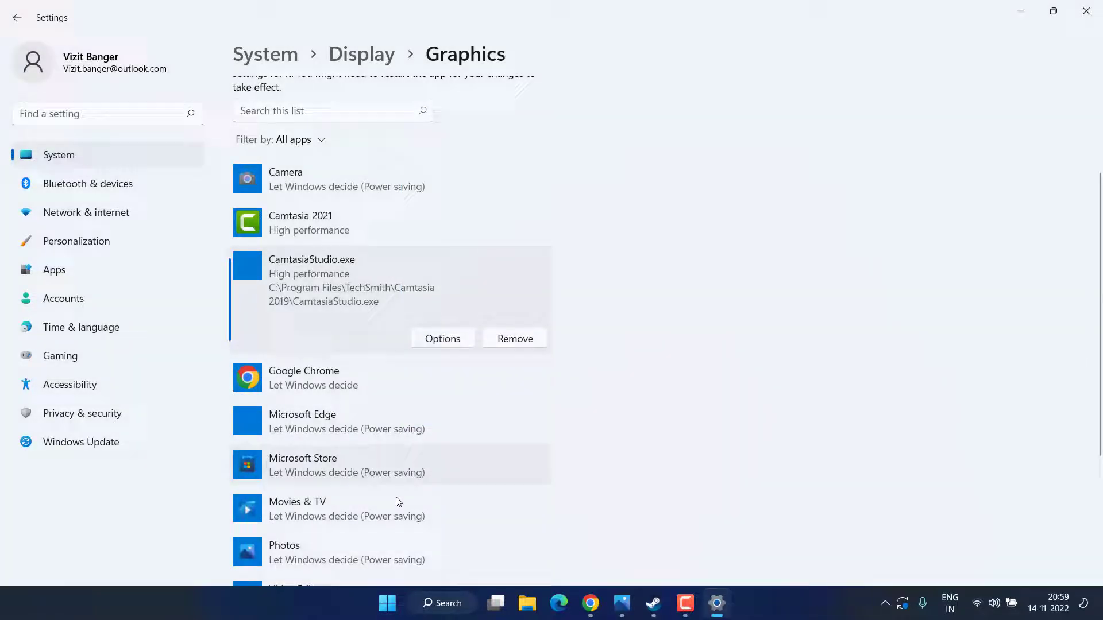
scroll(320, 421, down, 3)
scroll(402, 305, up, 6)
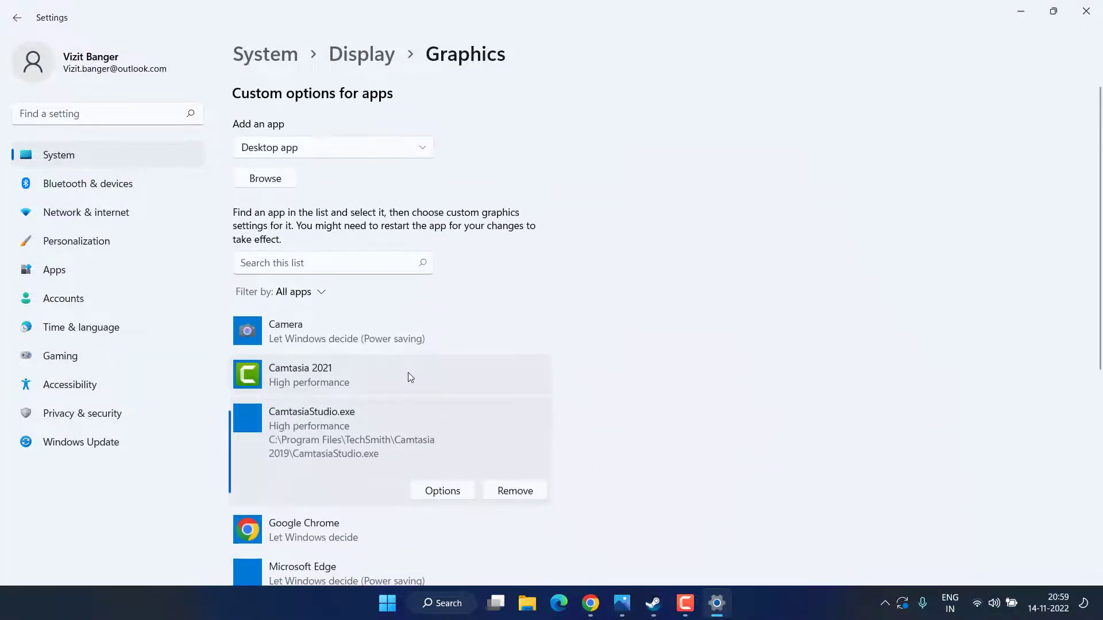
- Browse for a desktop app and open the Program Files folder on drive C
click(279, 183)
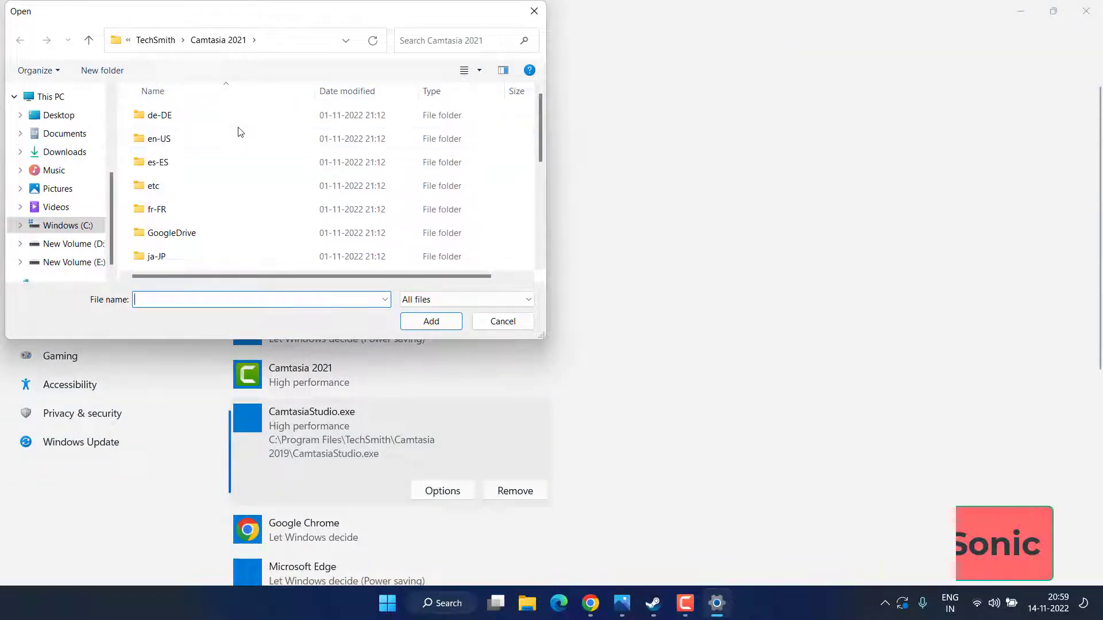
click(63, 226)
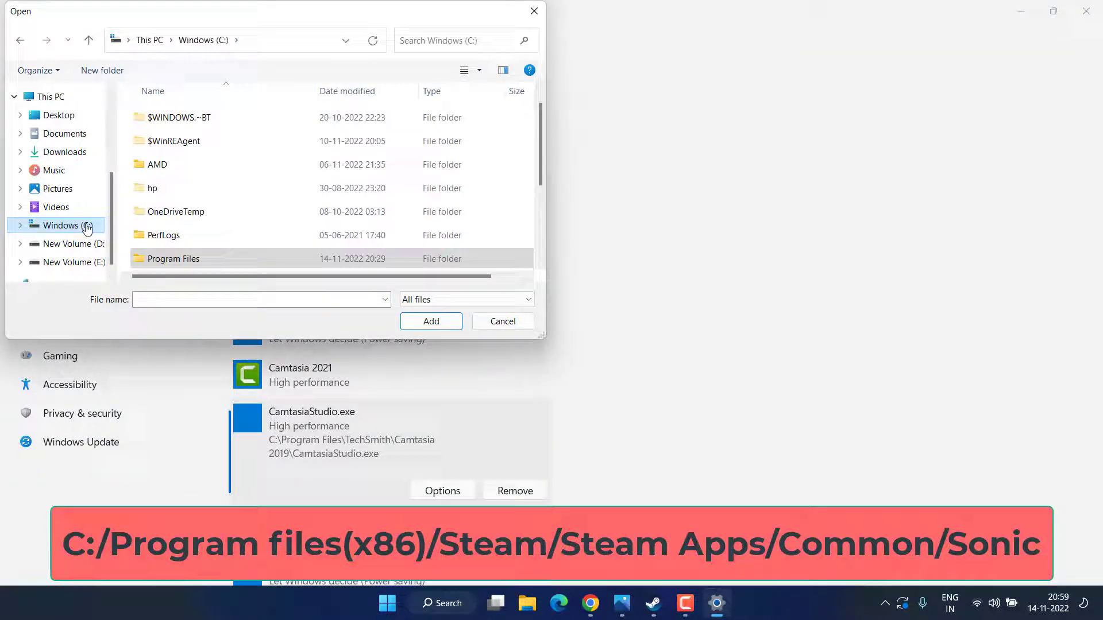
scroll(220, 181, down, 2)
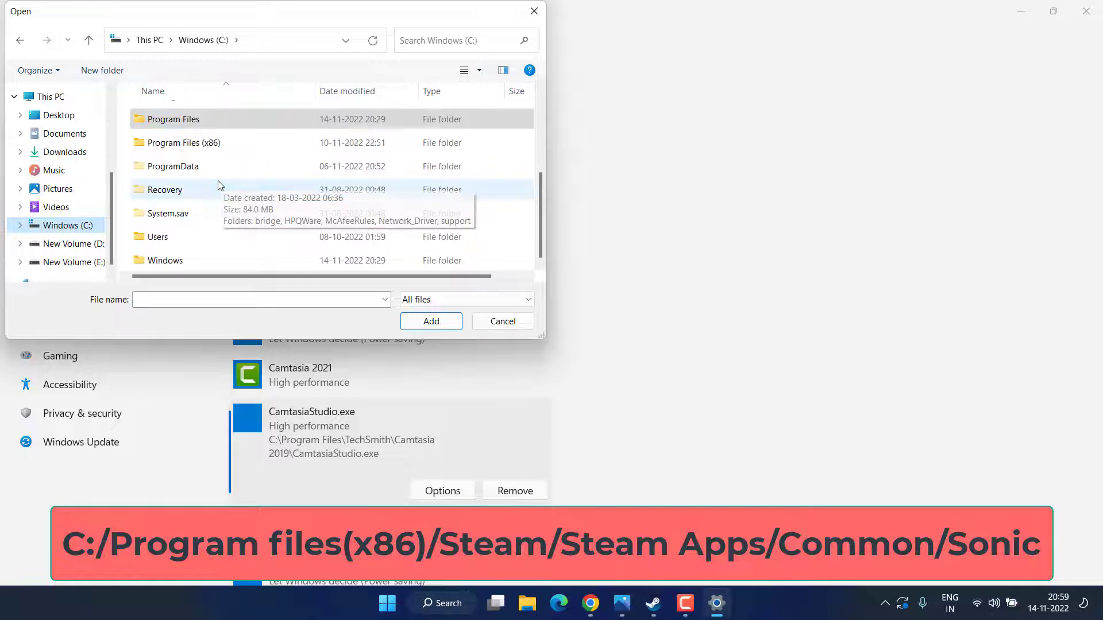
scroll(218, 180, up, 1)
double_click(184, 206)
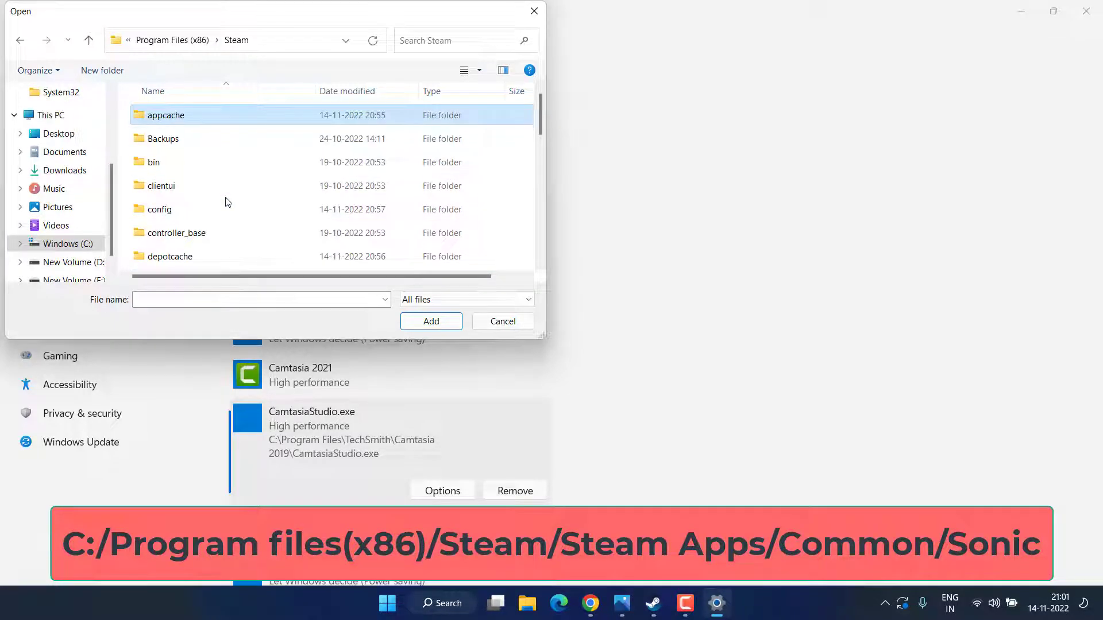
- Go through steamapps\common\Resident Evil Village and add re8GEdemo.exe to the graphics list
scroll(228, 202, down, 5)
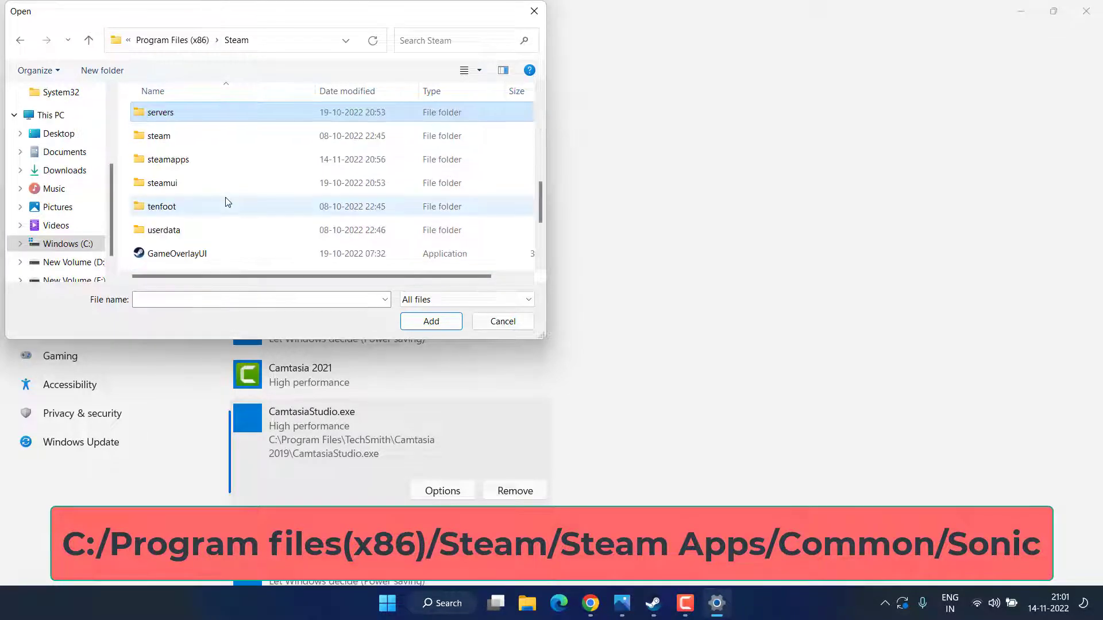
click(176, 161)
double_click(175, 161)
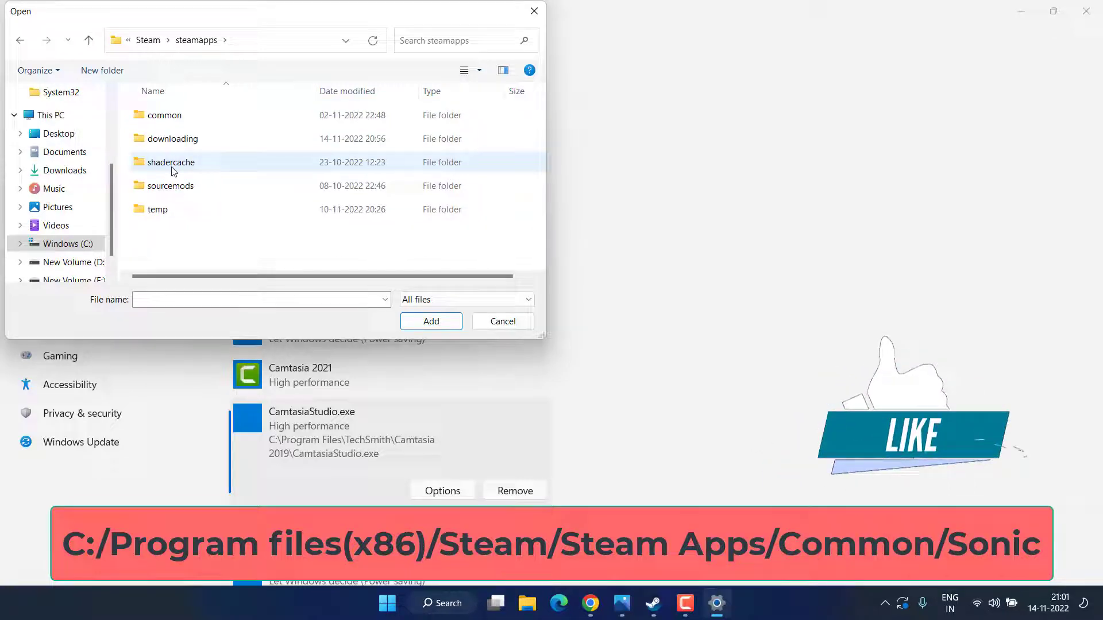
click(171, 124)
double_click(171, 124)
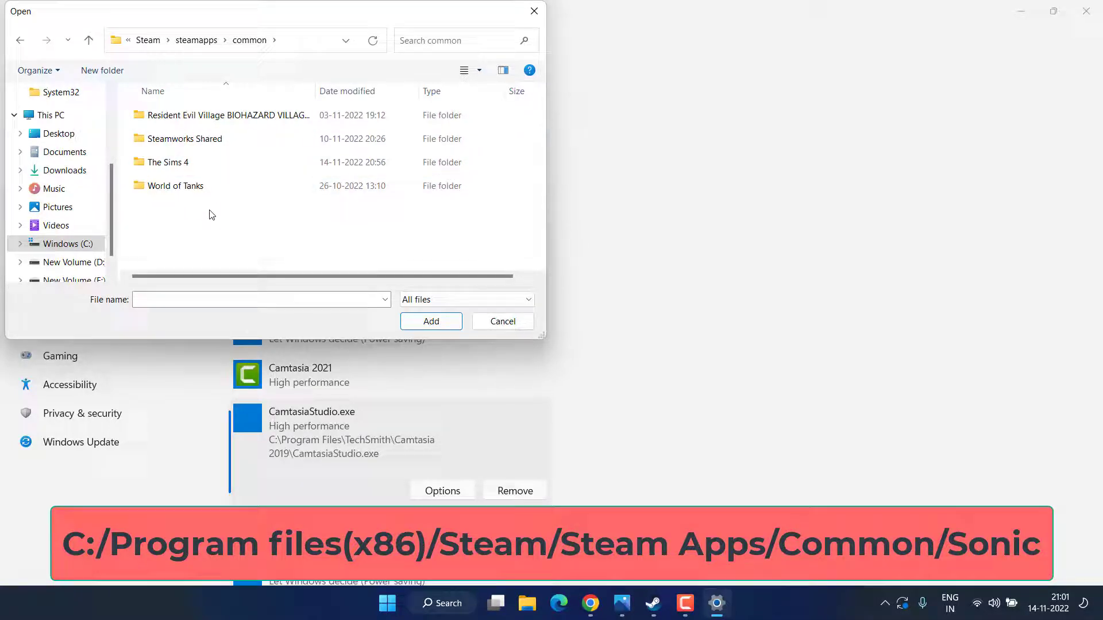
double_click(214, 118)
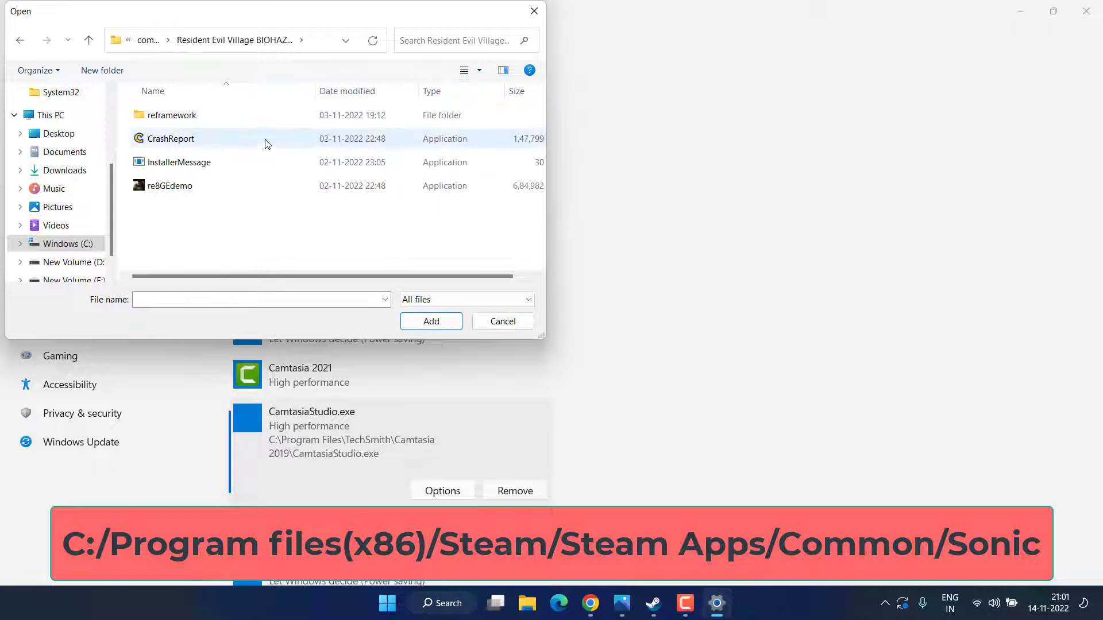
click(195, 193)
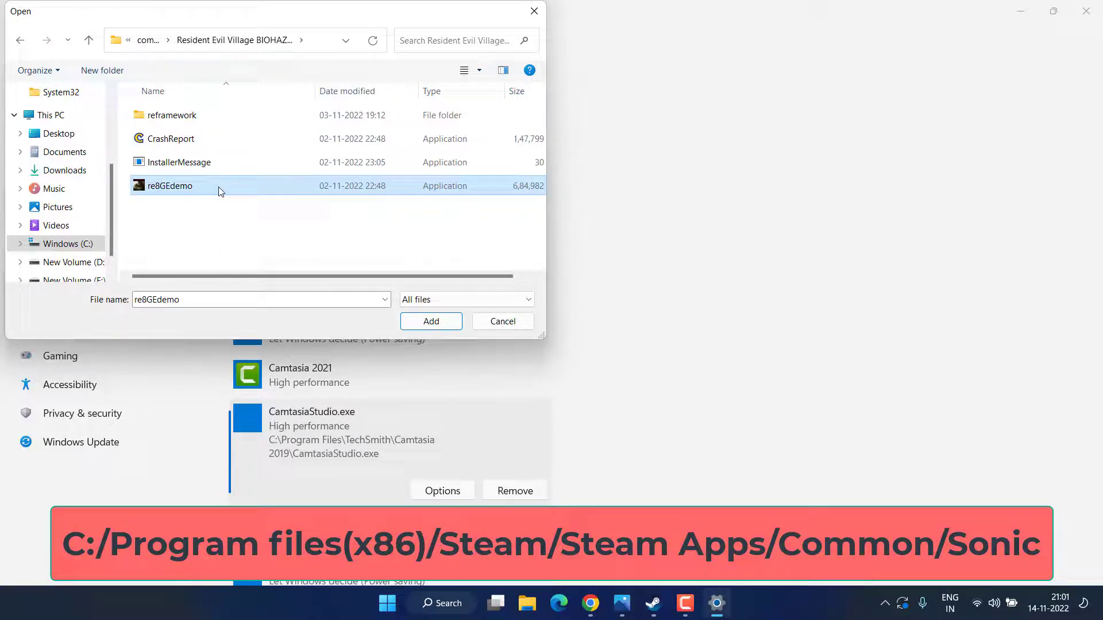
double_click(218, 192)
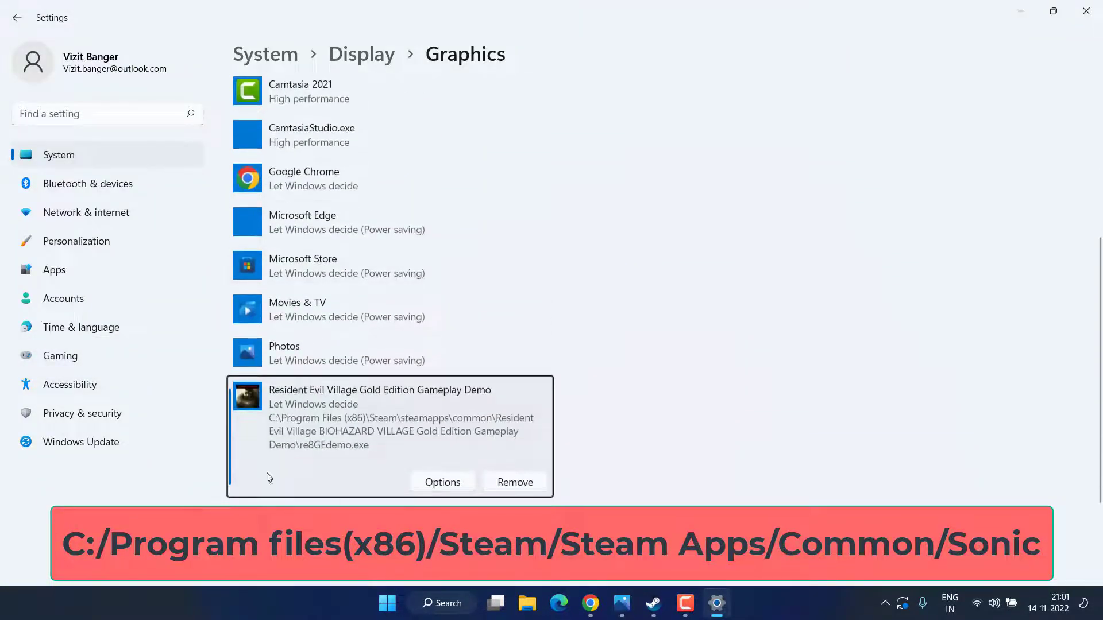
- Save High performance as the Resident Evil demo's graphics preference, then minimize Settings
click(450, 487)
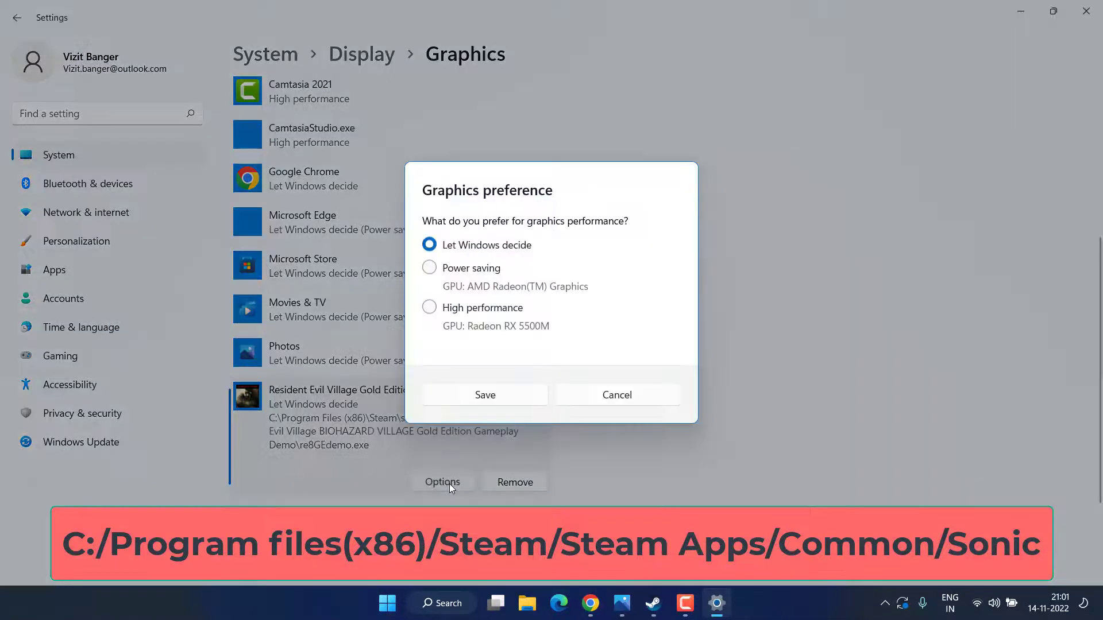
click(463, 309)
click(497, 393)
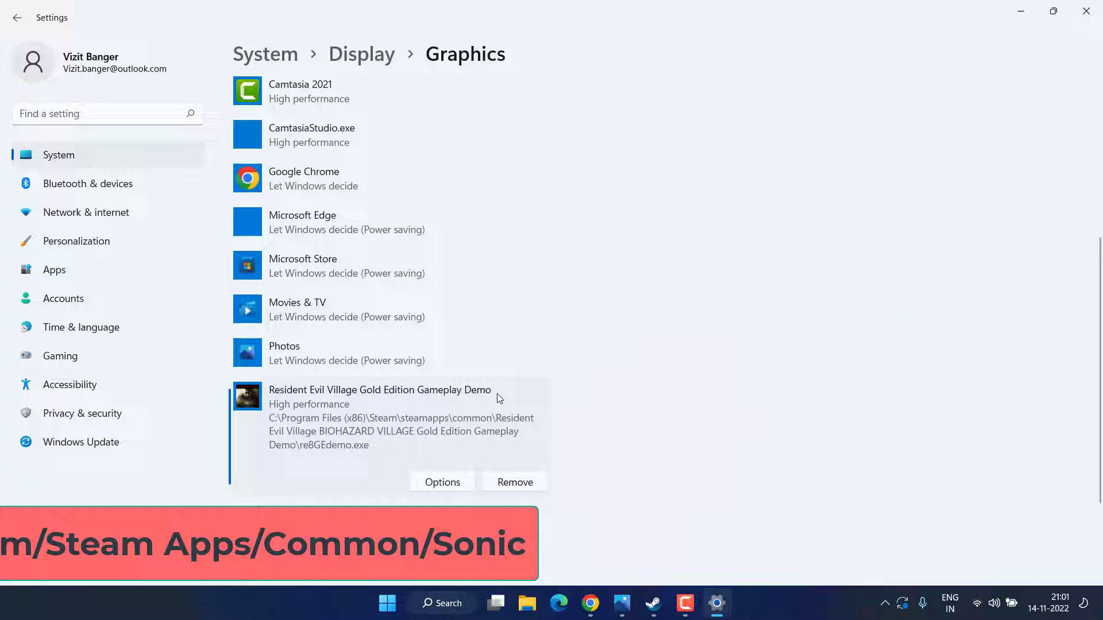
click(1013, 8)
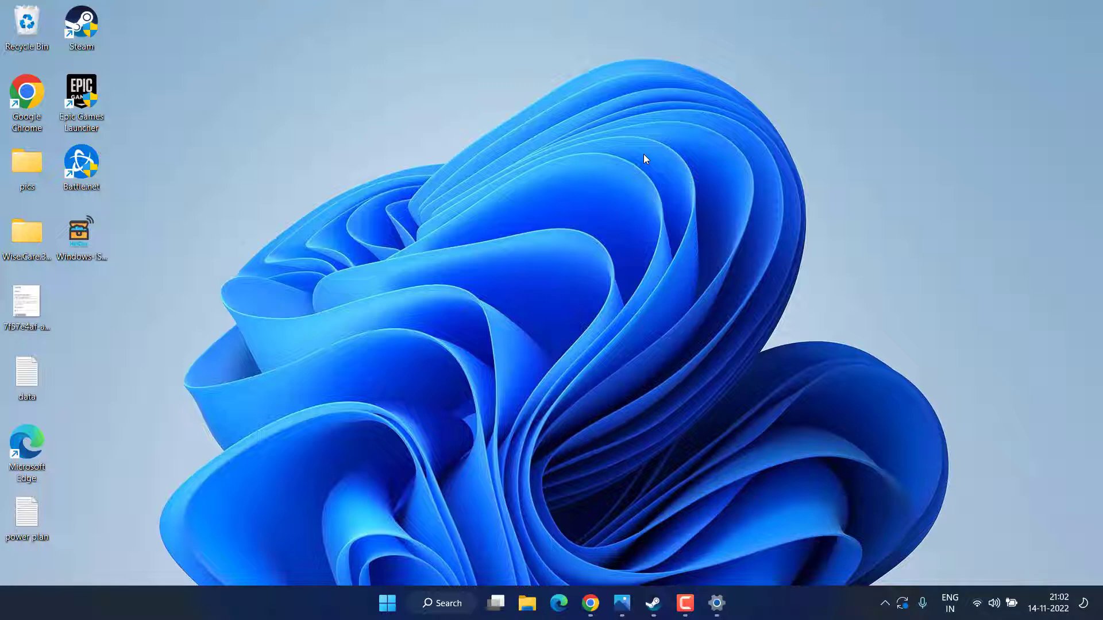
- View the GeForce and Discord overlay-disabling screenshots in Photos, step back once, then close Photos
mouse_move(622, 603)
click(529, 527)
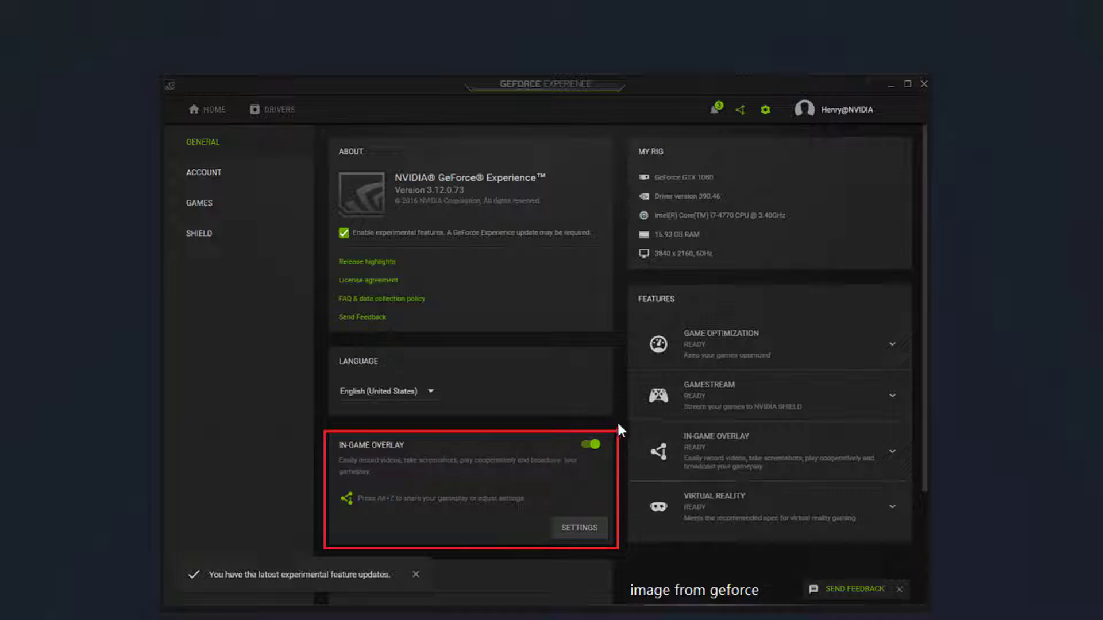
mouse_move(647, 616)
click(741, 598)
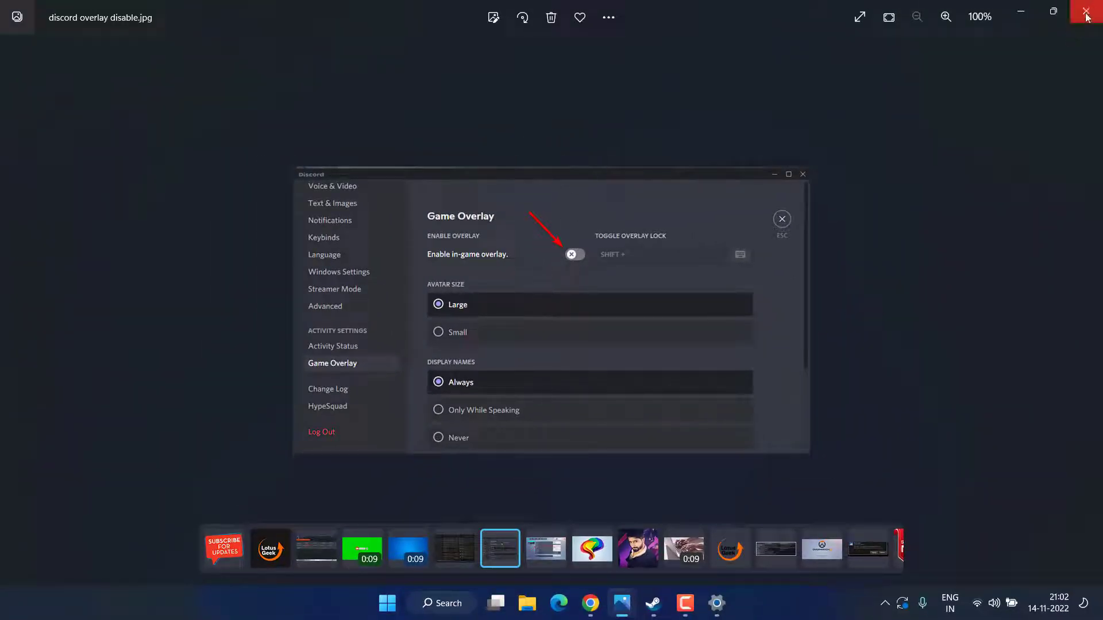
key(Left)
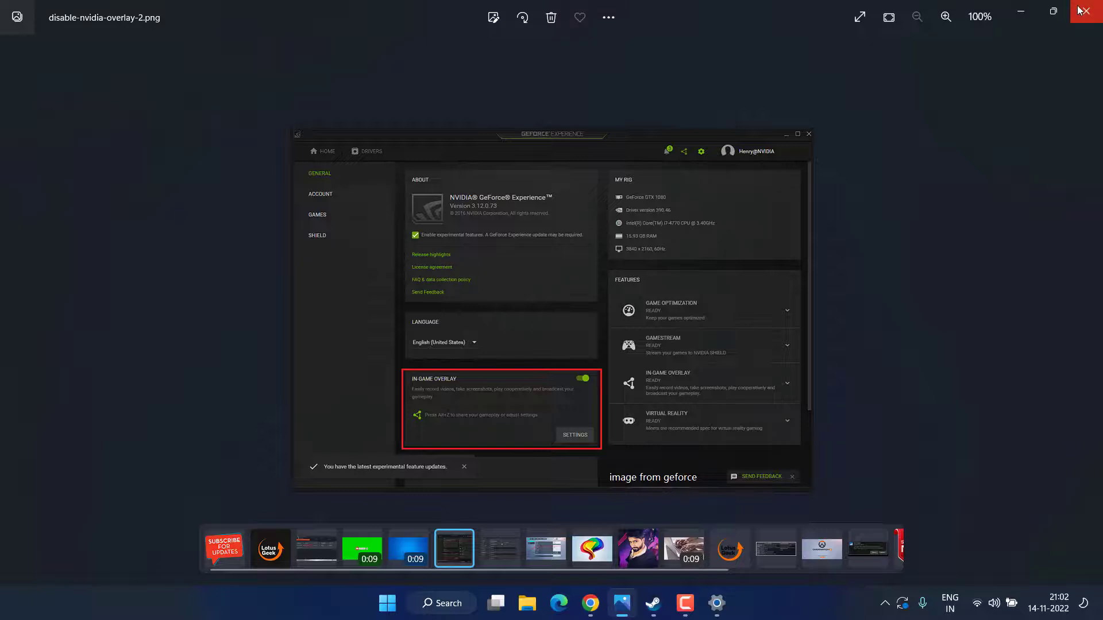
click(1082, 11)
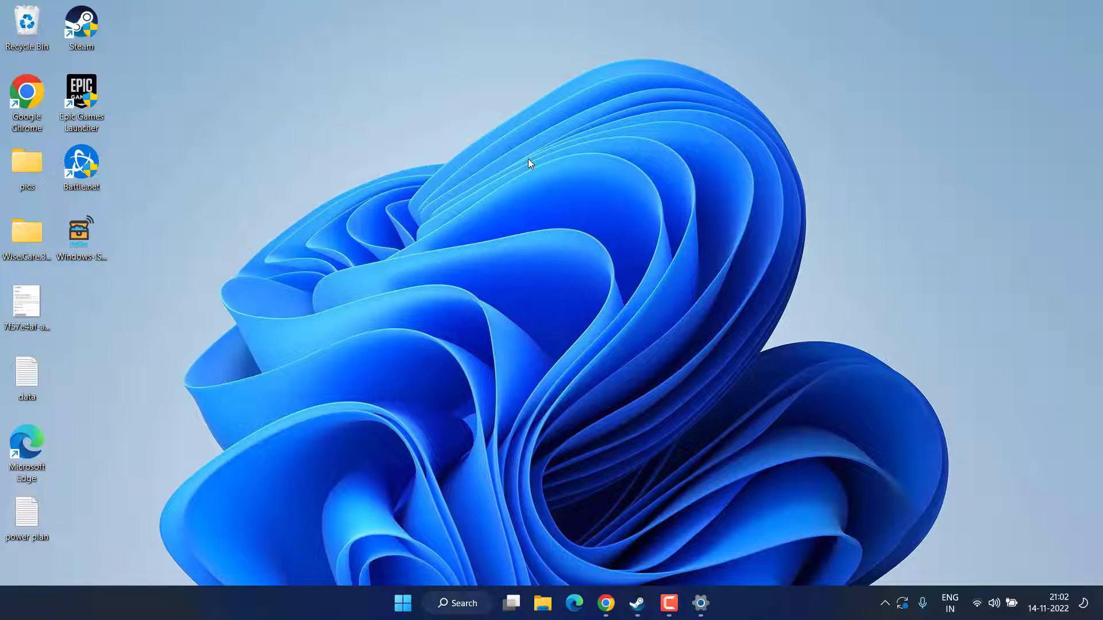
- Restore Steam, show the Resident Evil demo's Manage > Uninstall option, then dismiss the menu
click(639, 601)
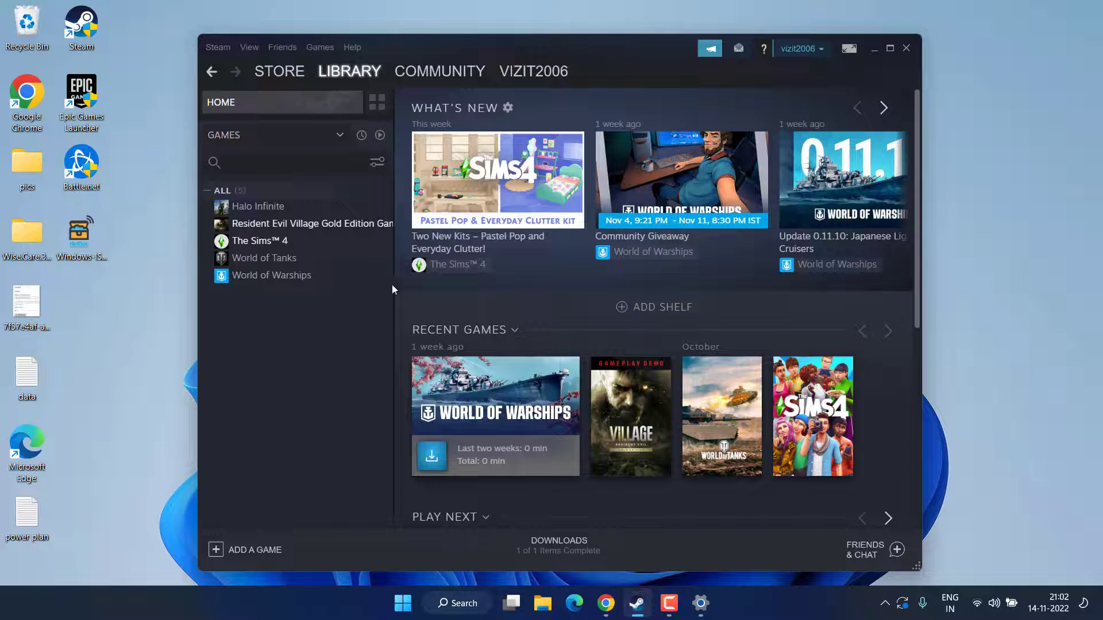
right_click(278, 230)
right_click(301, 230)
mouse_move(357, 295)
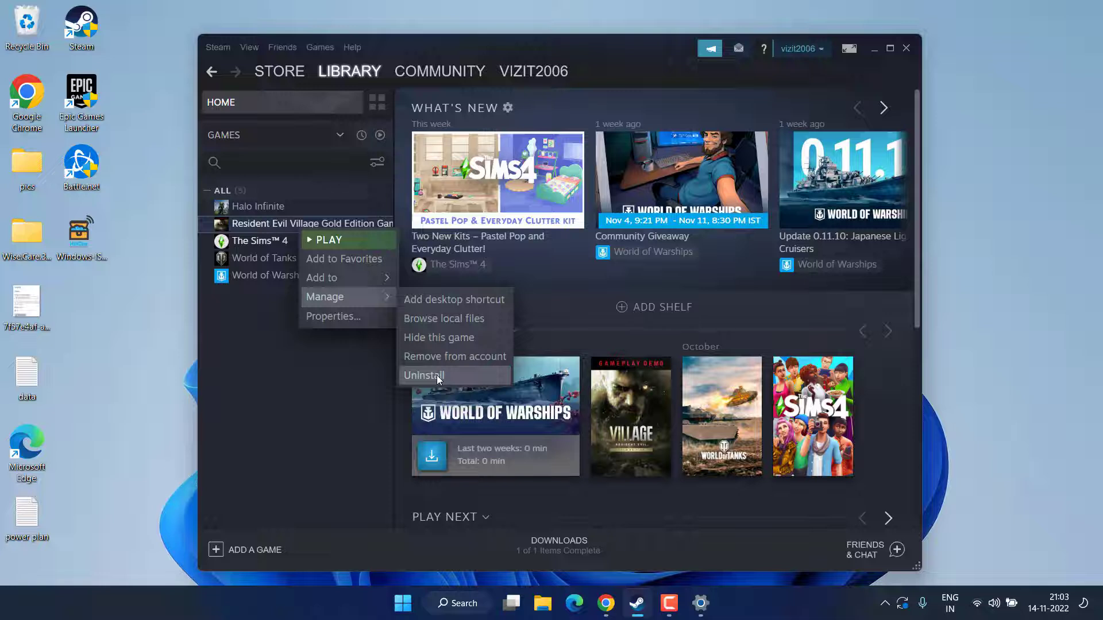
click(305, 400)
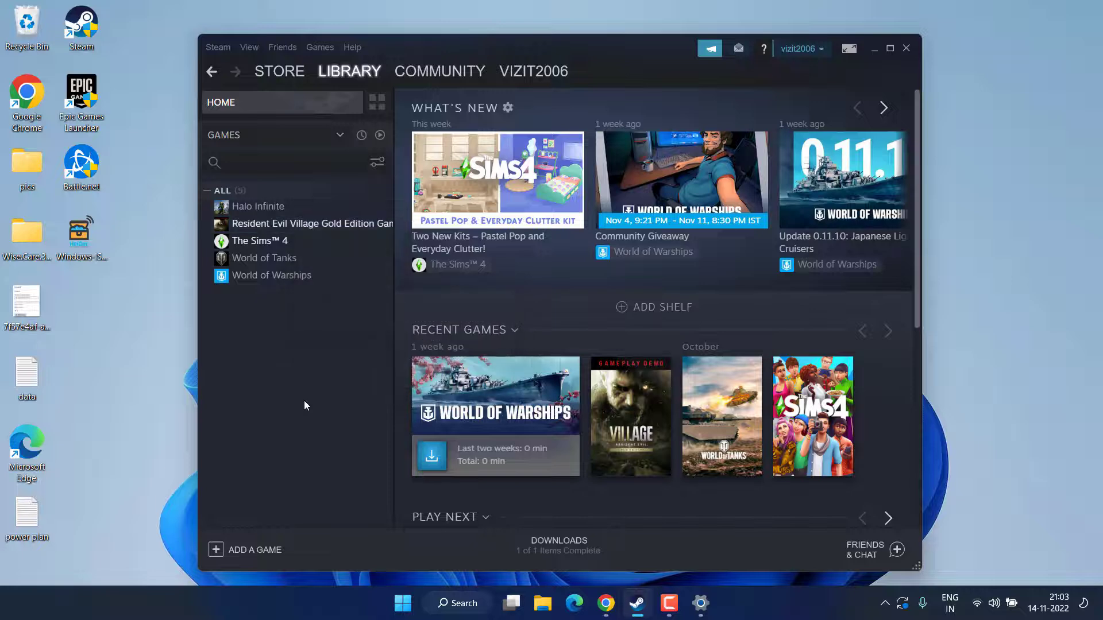
- Close the Steam window using its title-bar X
click(904, 51)
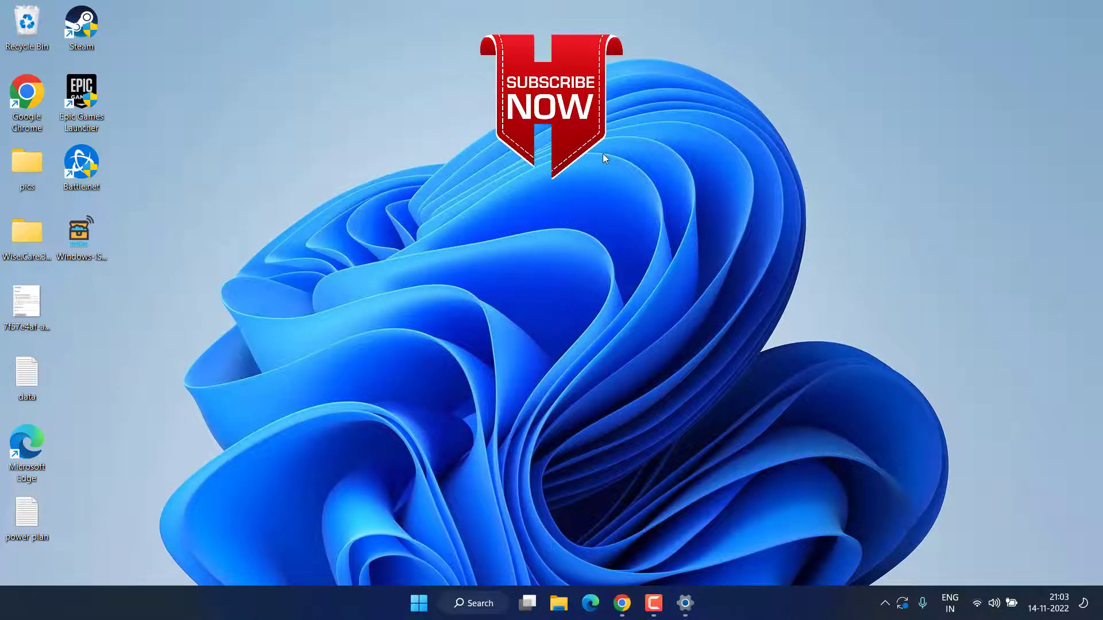